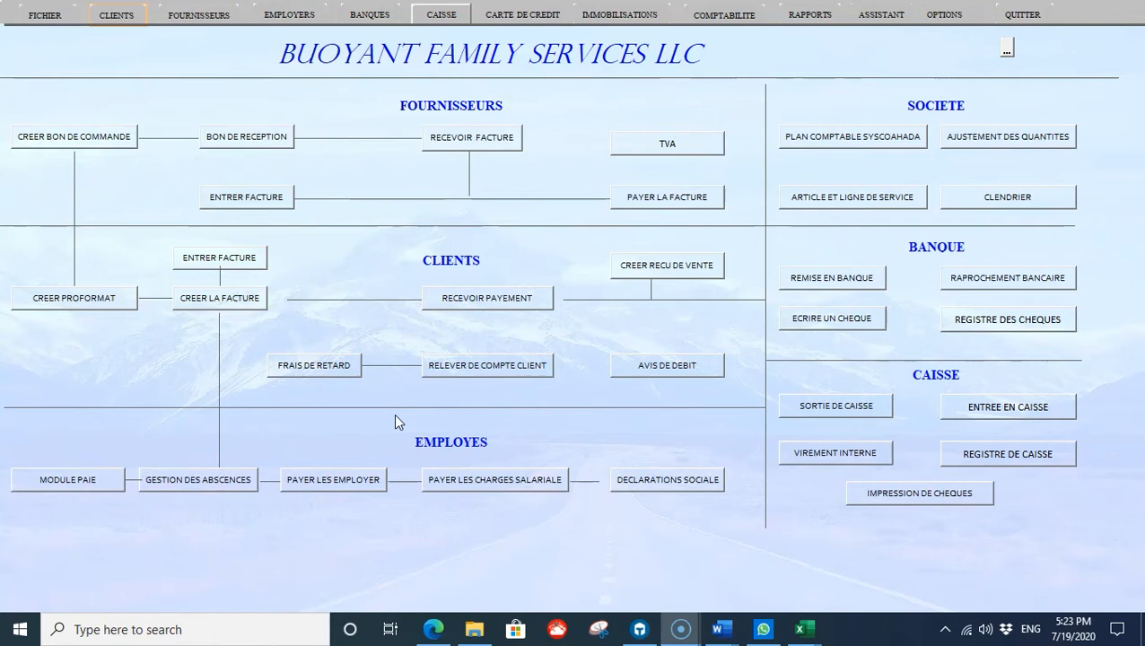
# Step: Open the BANQUES form to register a new bank account
pyautogui.click(375, 16)
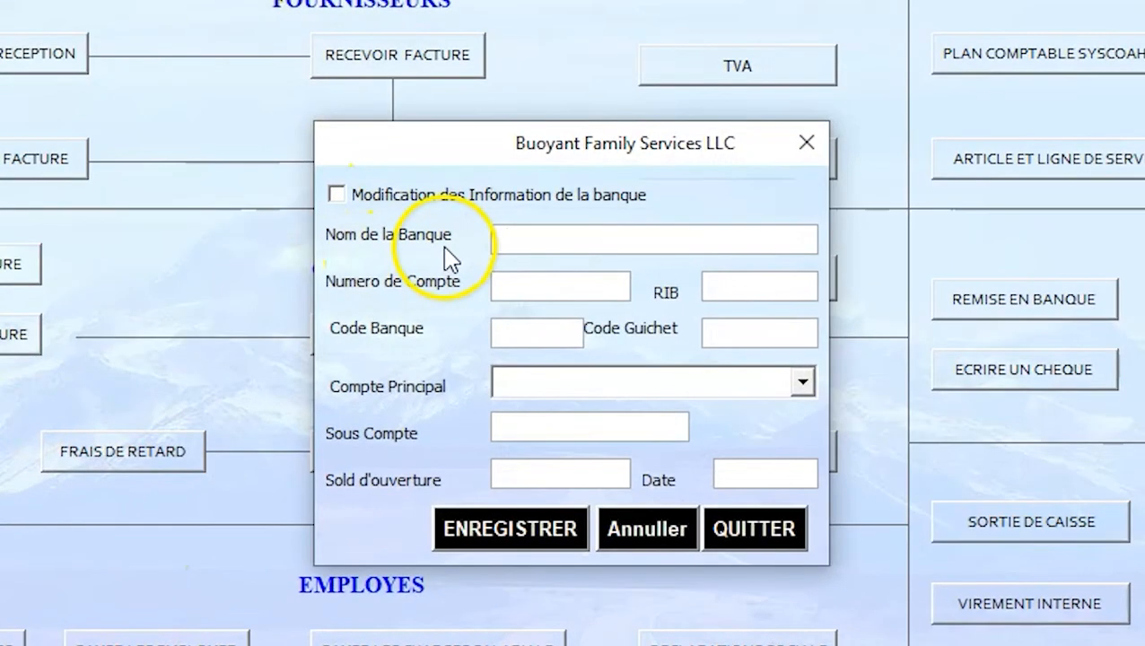
pyautogui.click(512, 233)
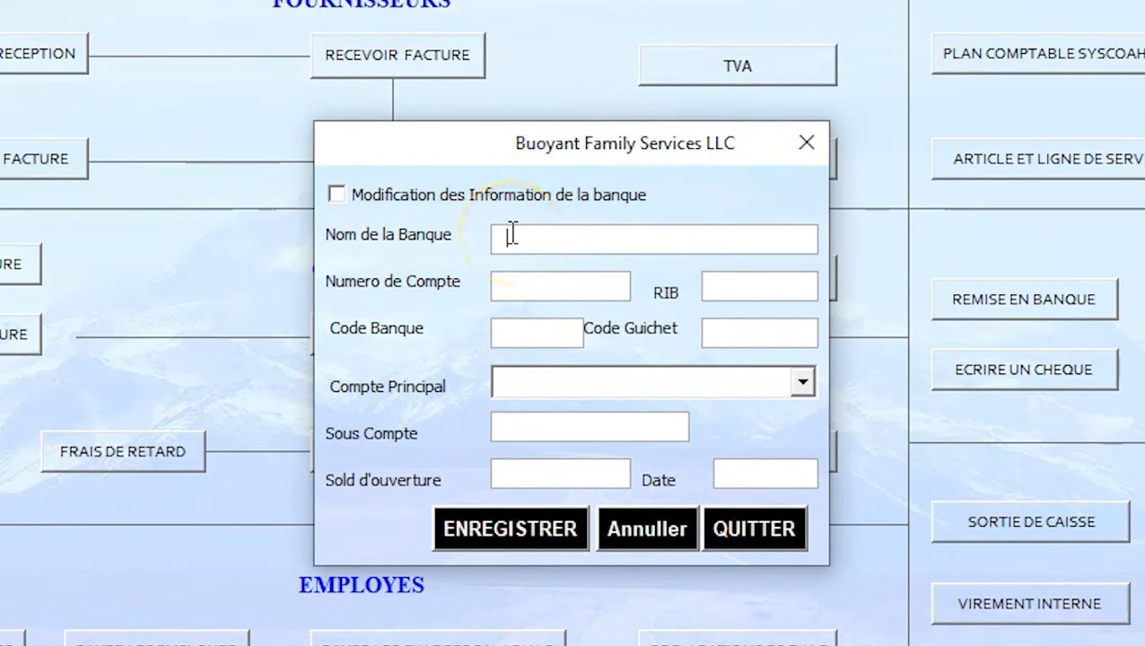
pyautogui.press('Tab')
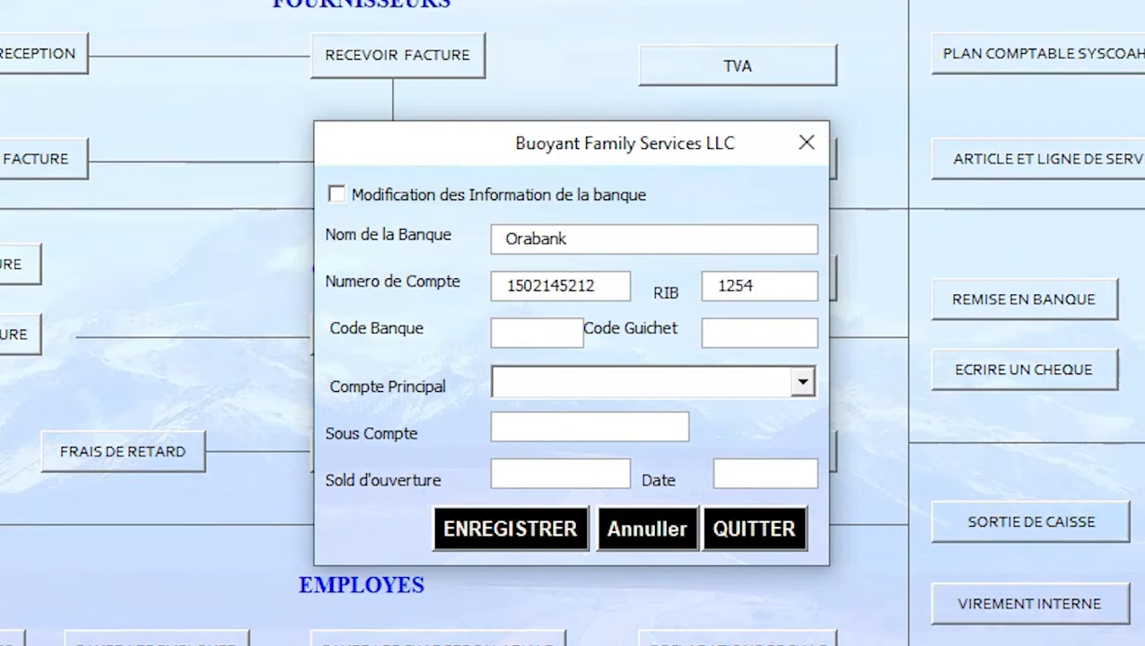
pyautogui.press('Tab')
pyautogui.press('Tab')
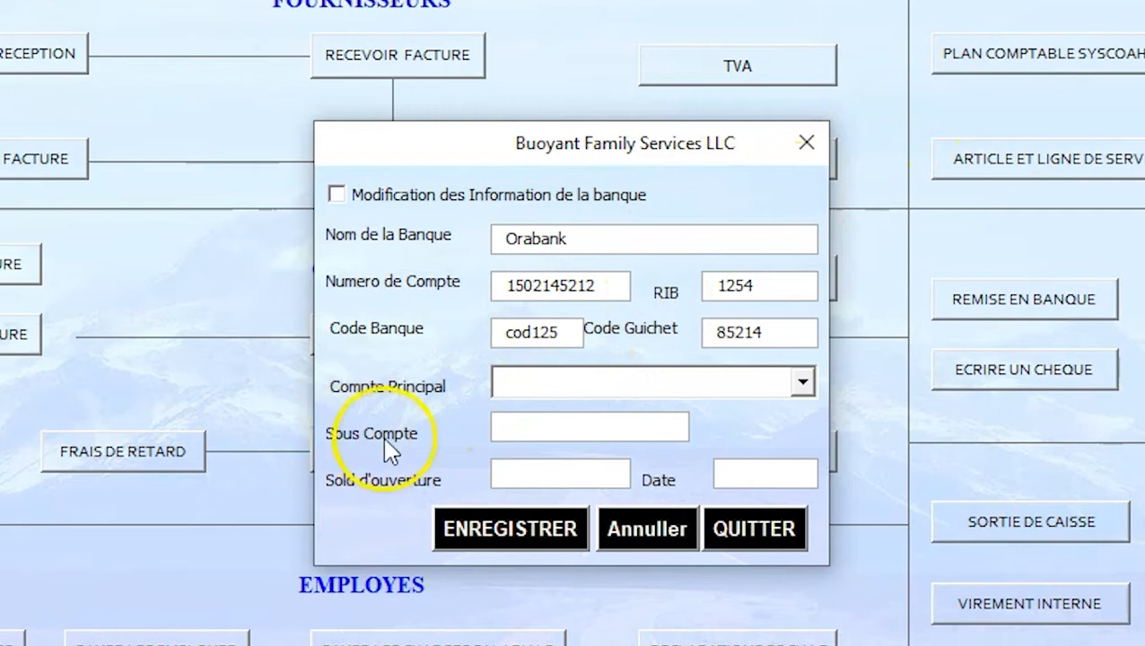
# Step: File Orabank under 5211, sub-account 521101, opening balance 25600000 dated 07/19/2020, and save it
pyautogui.click(803, 383)
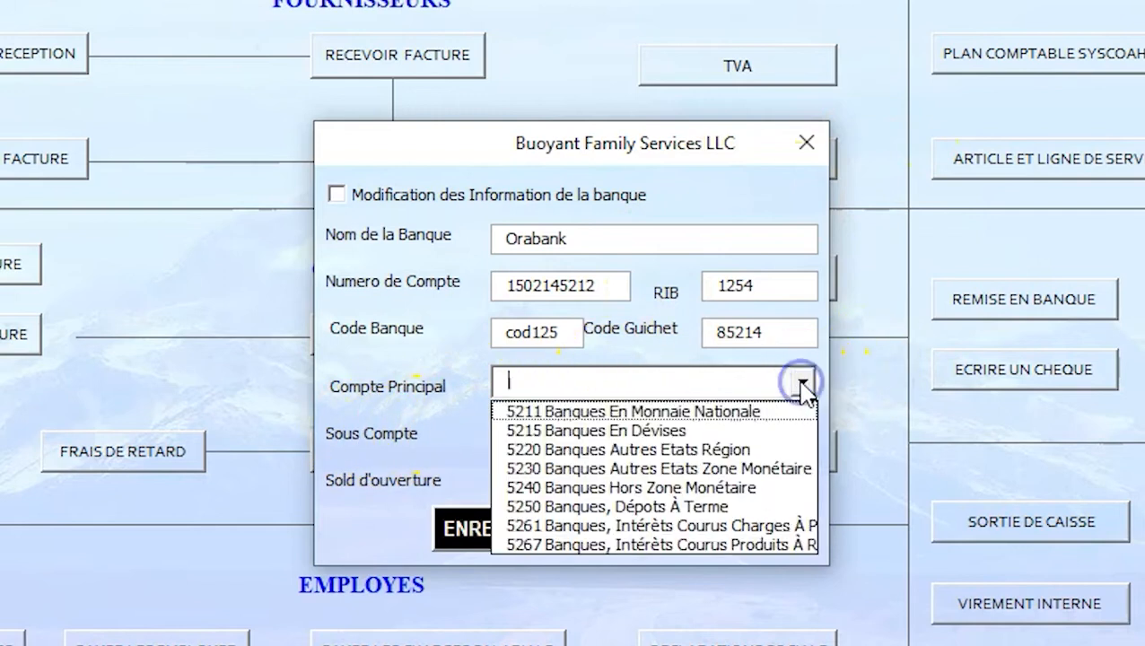
pyautogui.click(745, 412)
pyautogui.click(663, 426)
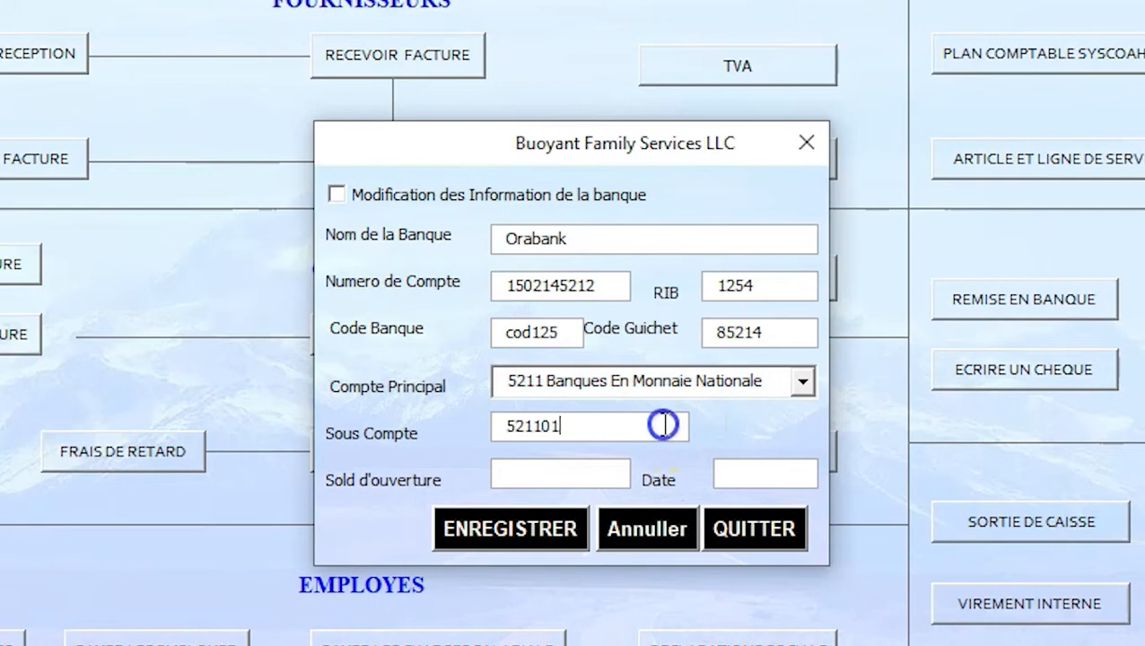
pyautogui.click(597, 485)
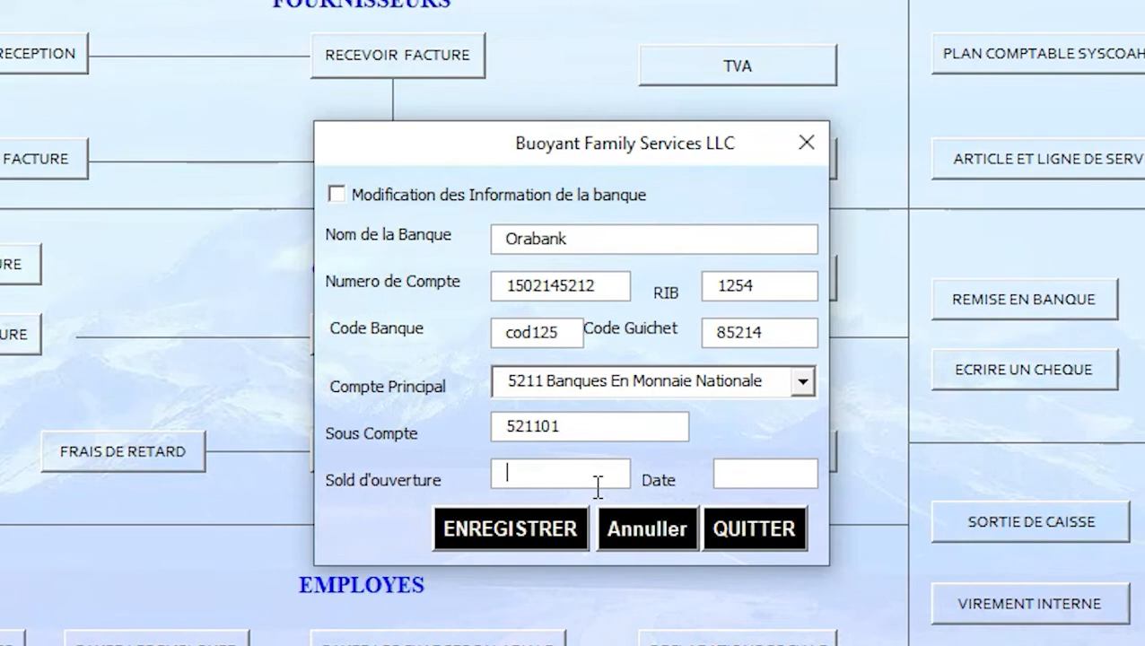
pyautogui.write('25600000')
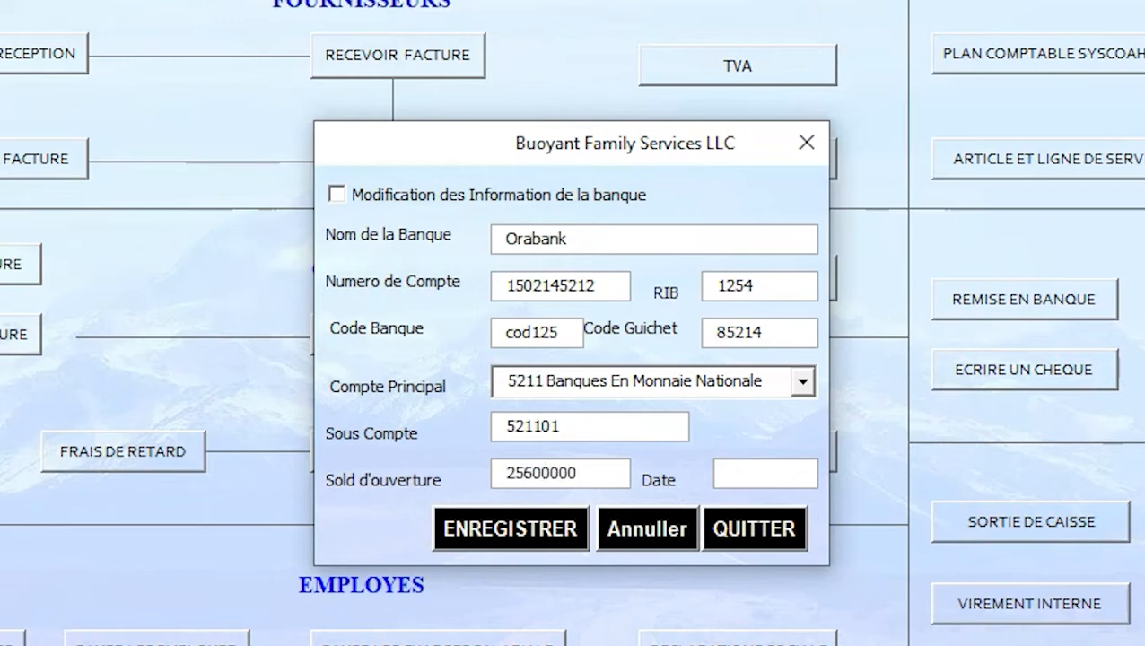
pyautogui.click(796, 471)
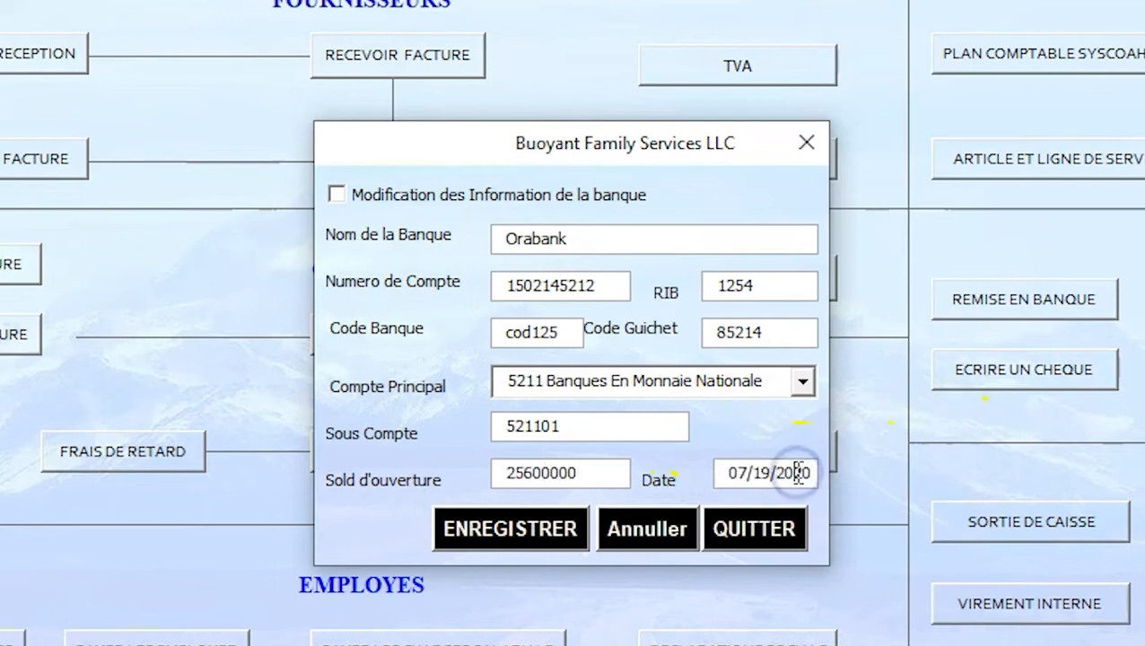
pyautogui.click(509, 530)
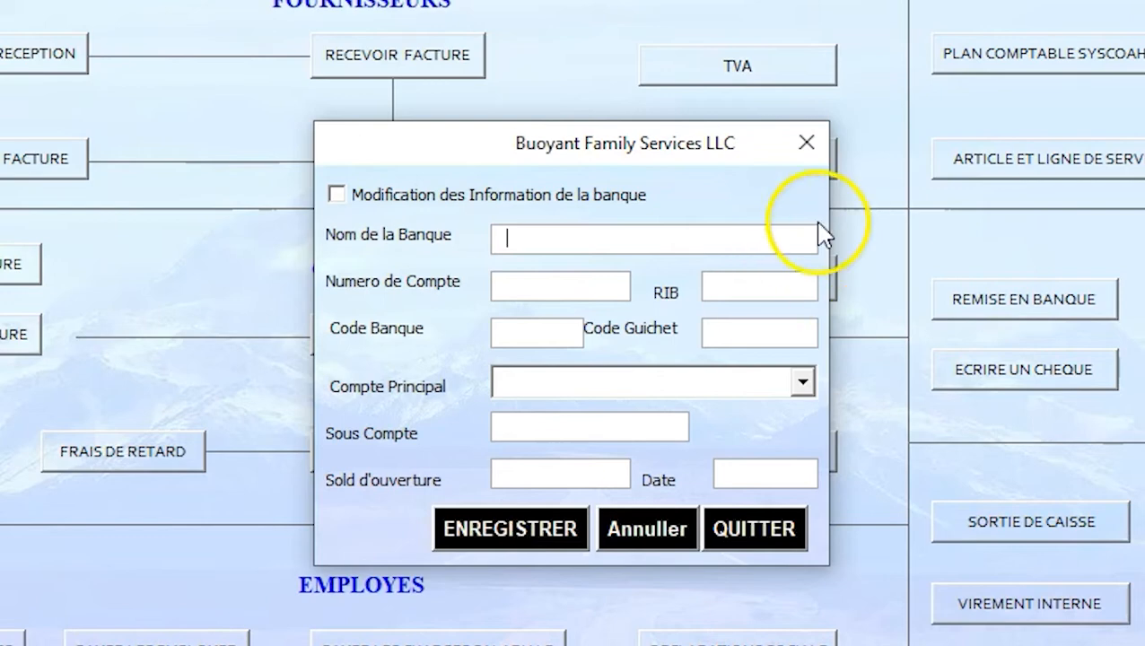
# Step: Start a cheque on 521101 Orabank with the cheque series beginning at 102125000
pyautogui.click(806, 142)
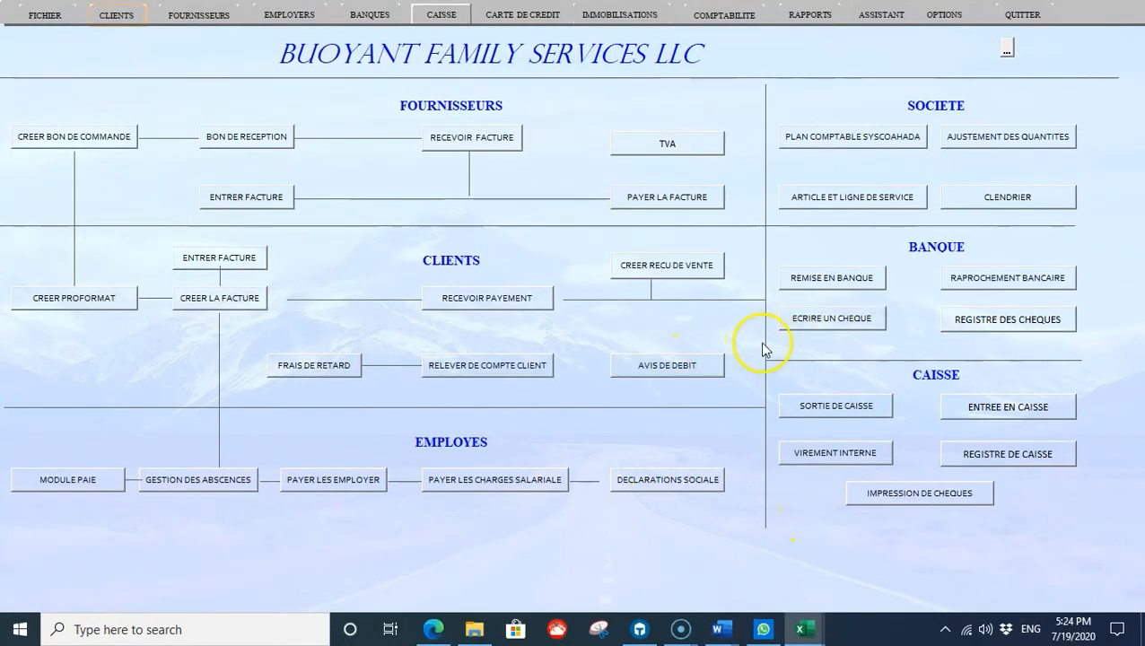
pyautogui.click(798, 325)
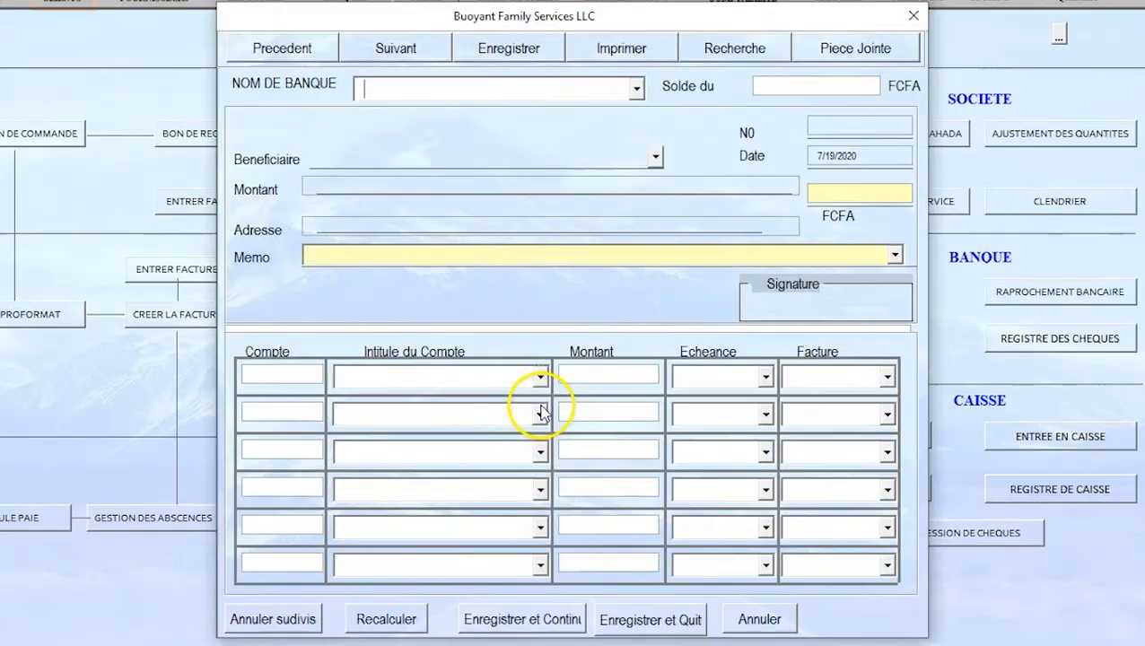
pyautogui.click(516, 51)
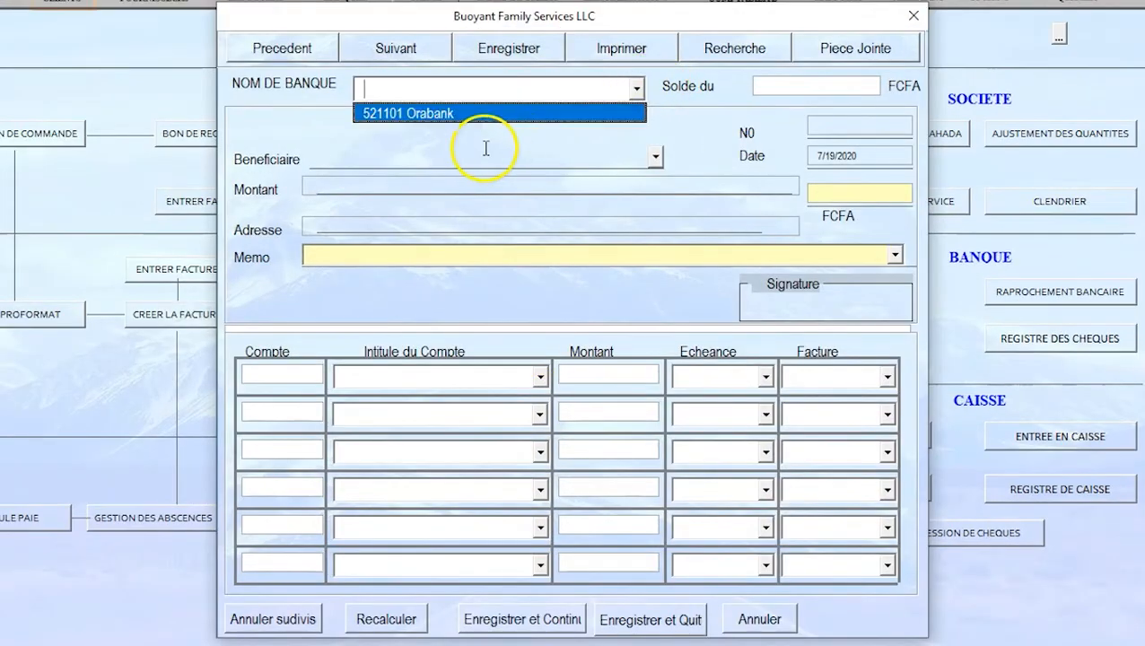
pyautogui.click(458, 115)
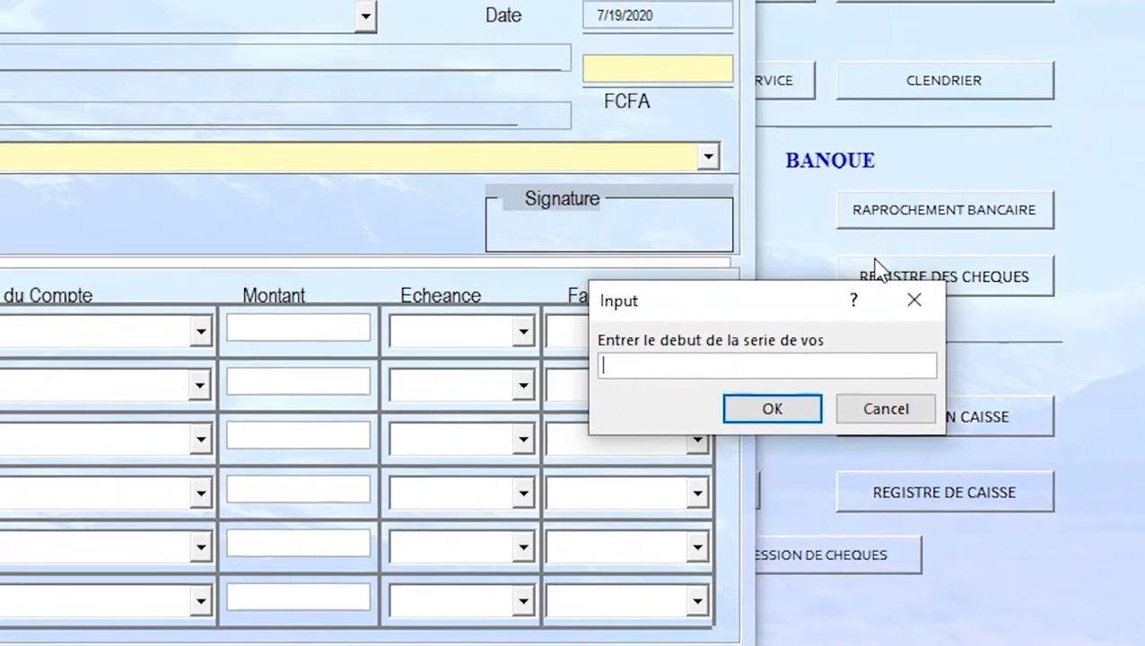
pyautogui.write('102125000')
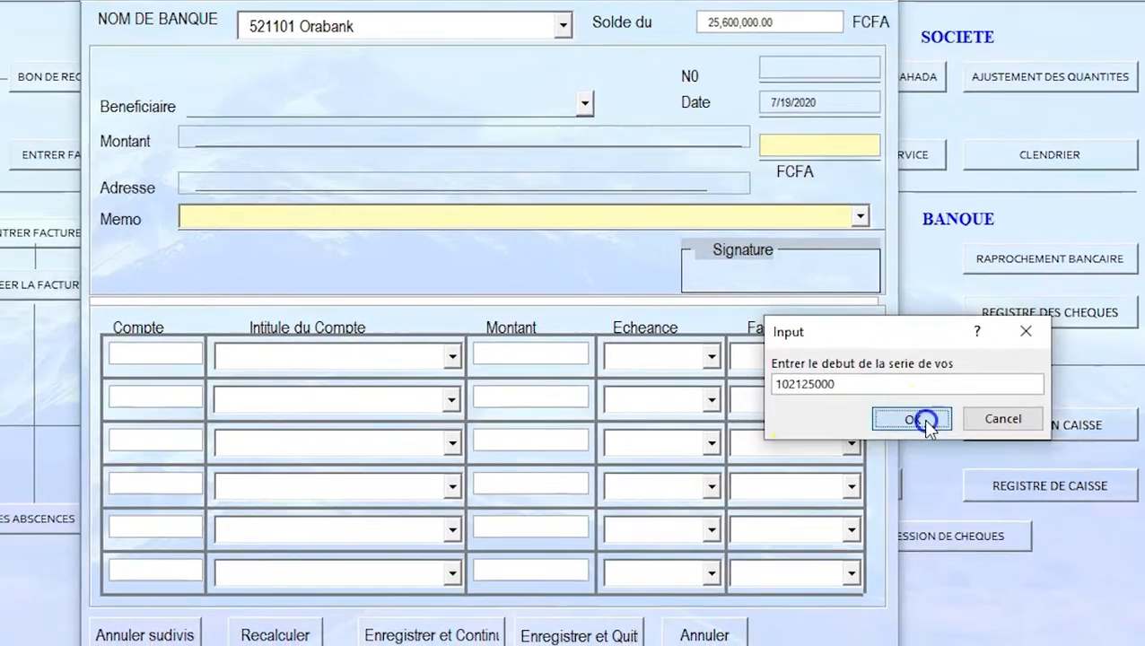
pyautogui.click(916, 416)
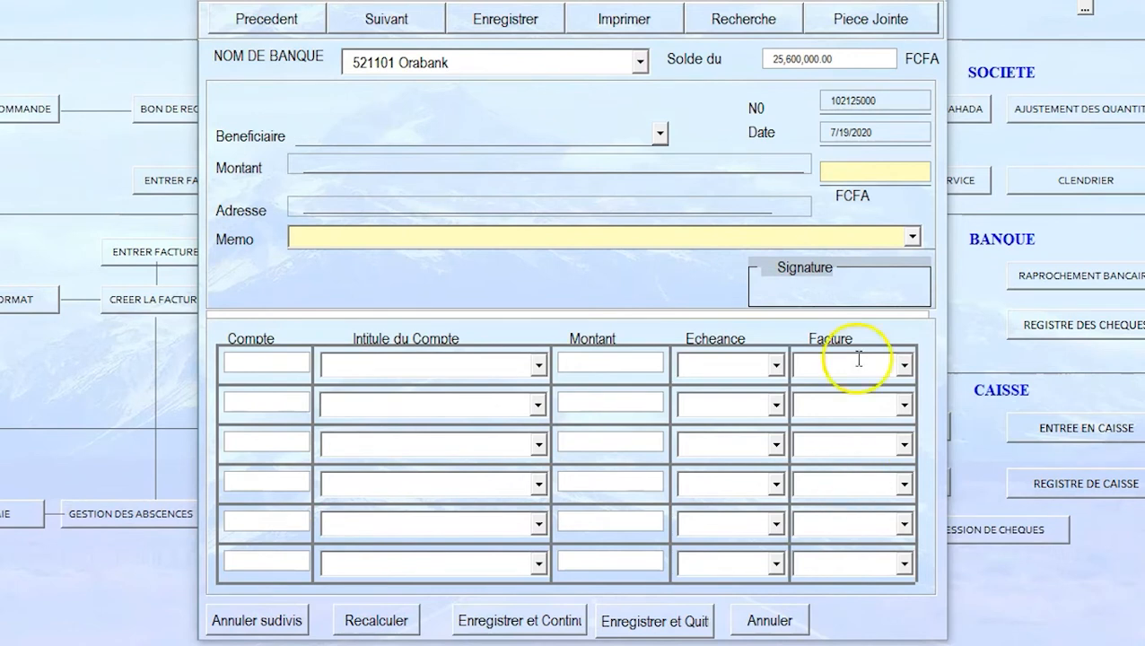
# Step: Make Wal Mart Inc the cheque's payee and enter the 5,000,000 FCFA amount
pyautogui.click(660, 134)
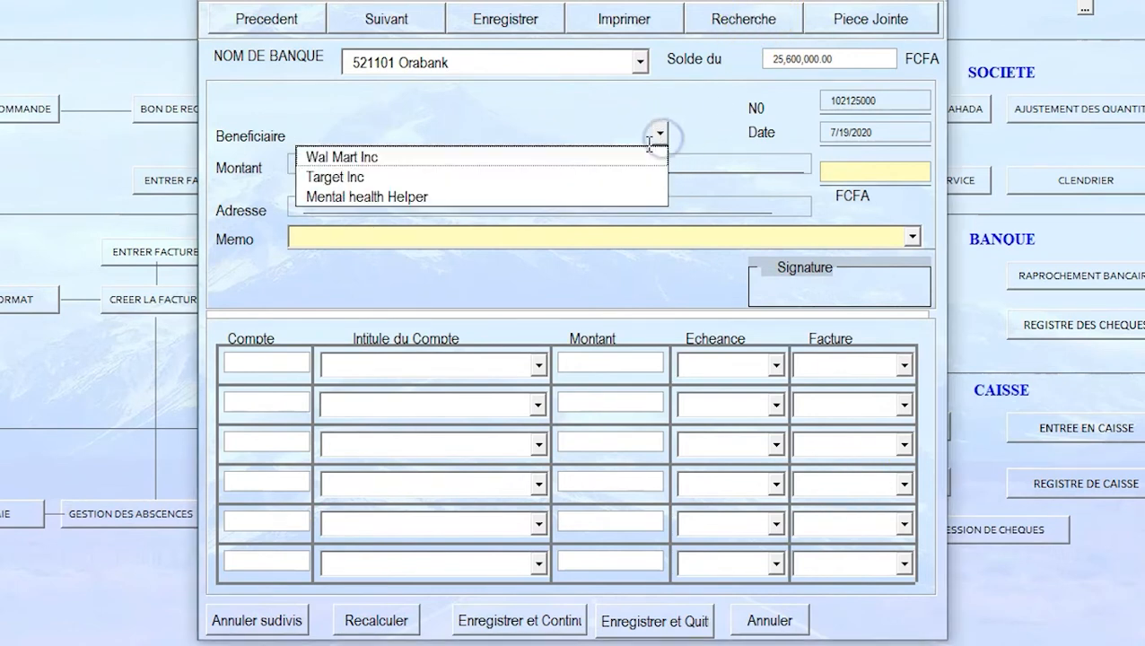
pyautogui.click(396, 159)
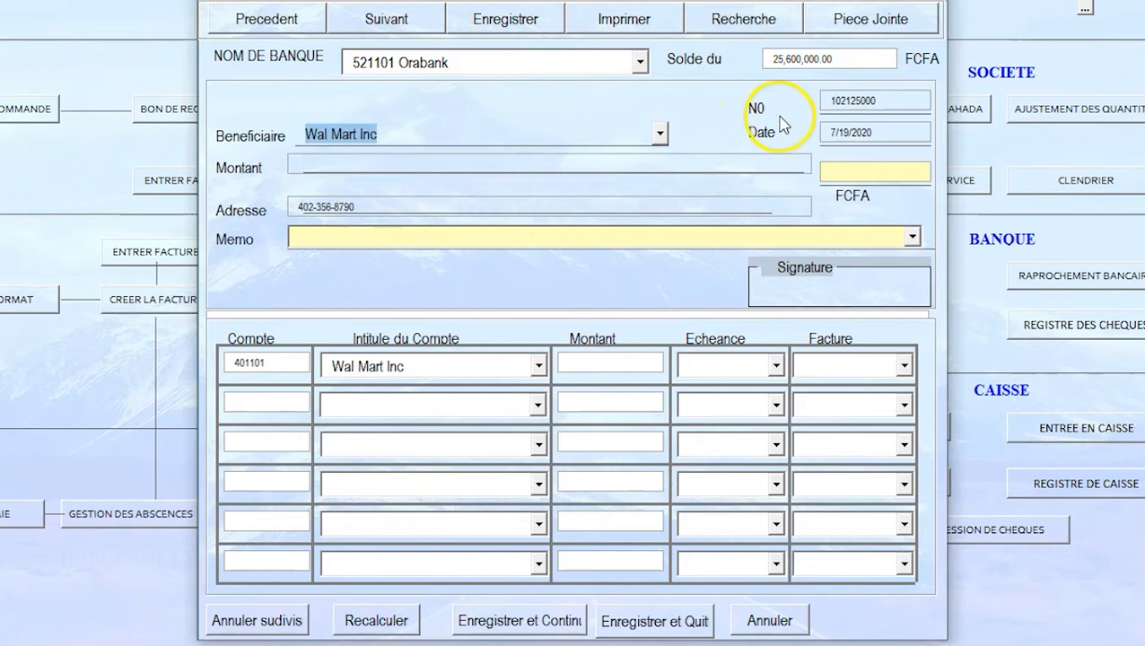
pyautogui.click(825, 171)
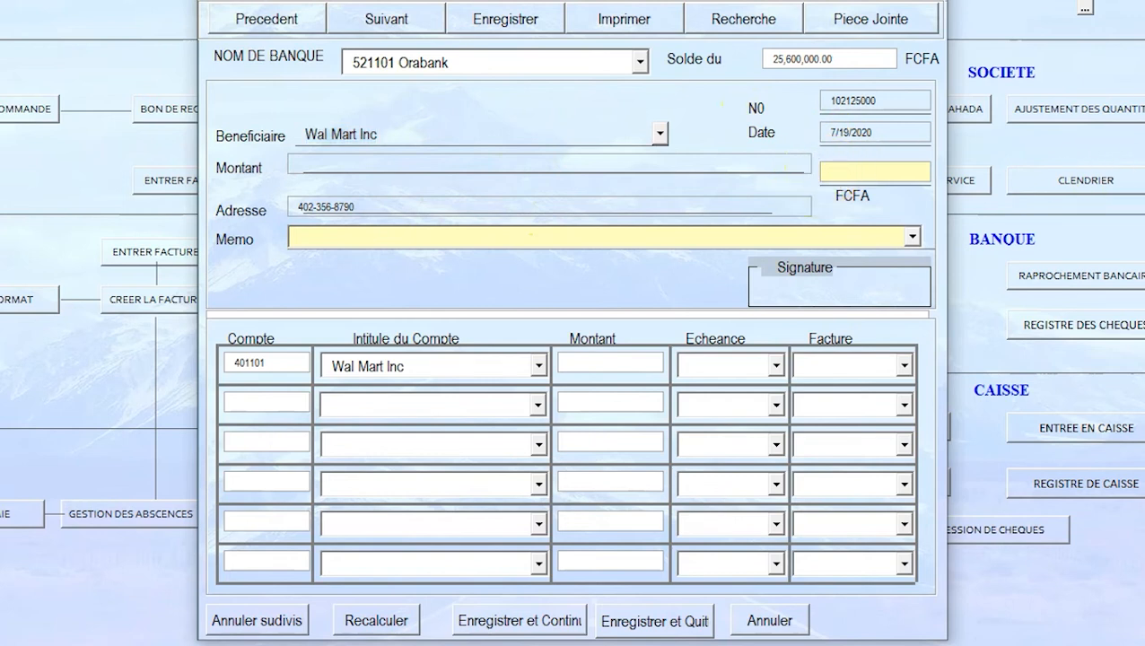
pyautogui.write('5000000')
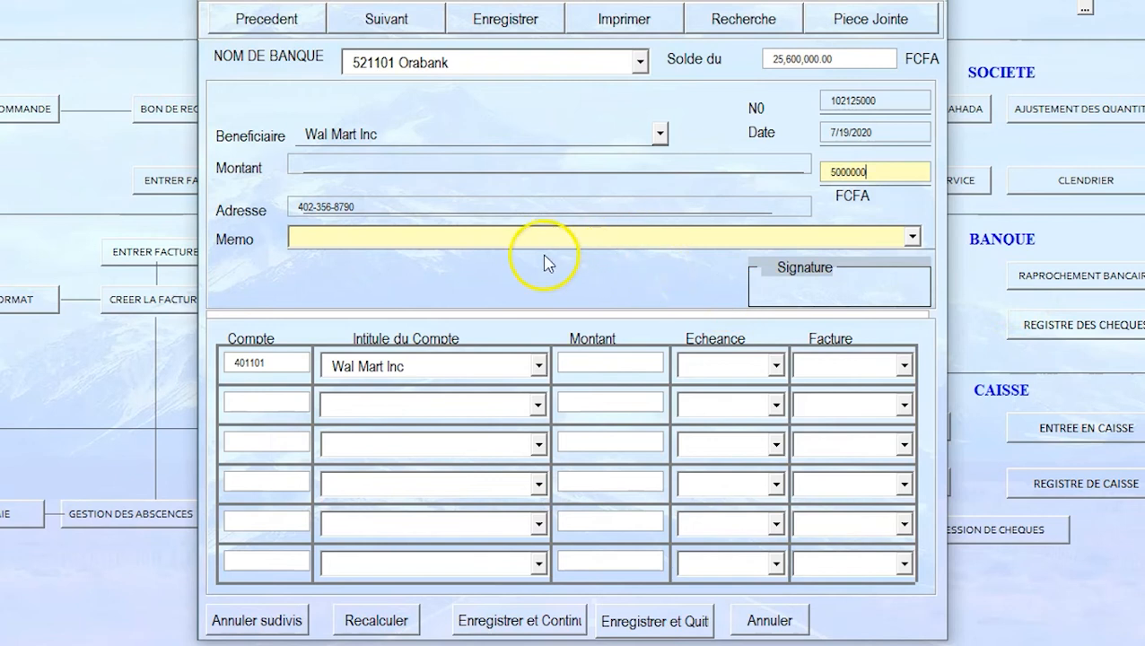
# Step: Write the memo 'Reglement de la facture du mois de Janvier' and close the cheque form
pyautogui.click(429, 235)
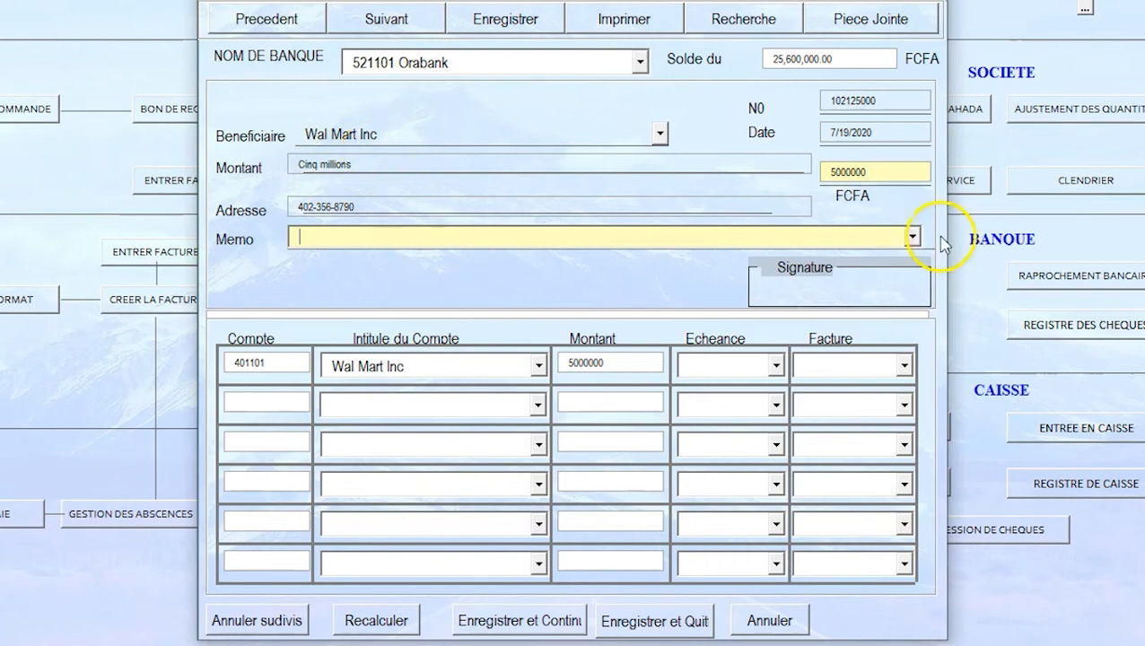
pyautogui.click(911, 236)
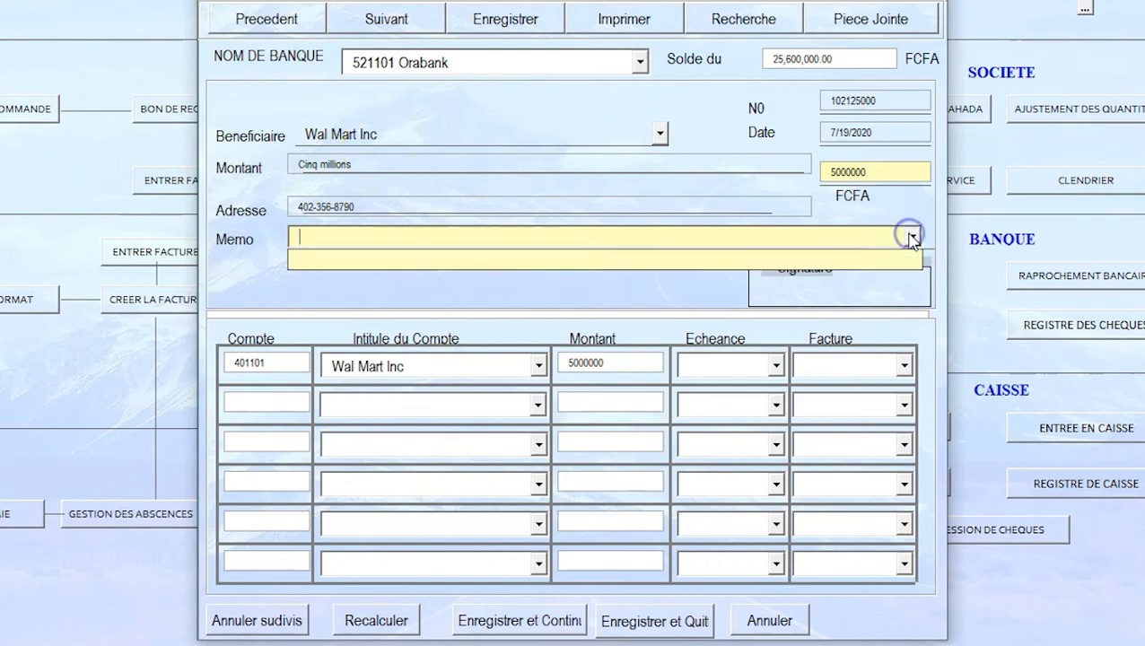
pyautogui.click(822, 240)
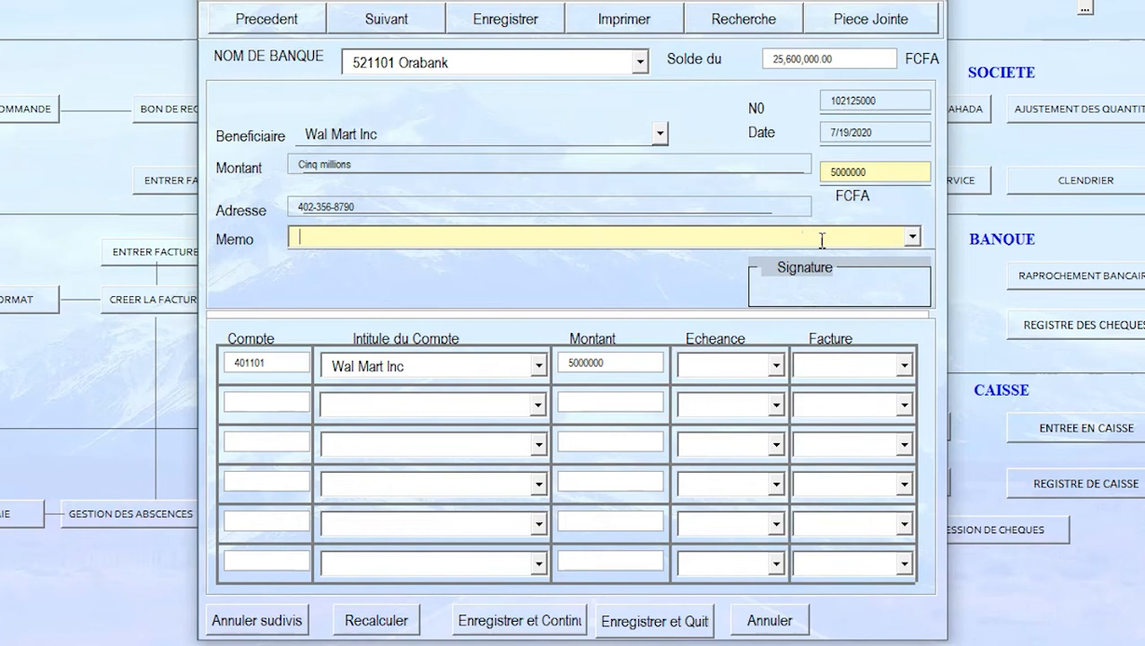
pyautogui.write('Reglement de la fac')
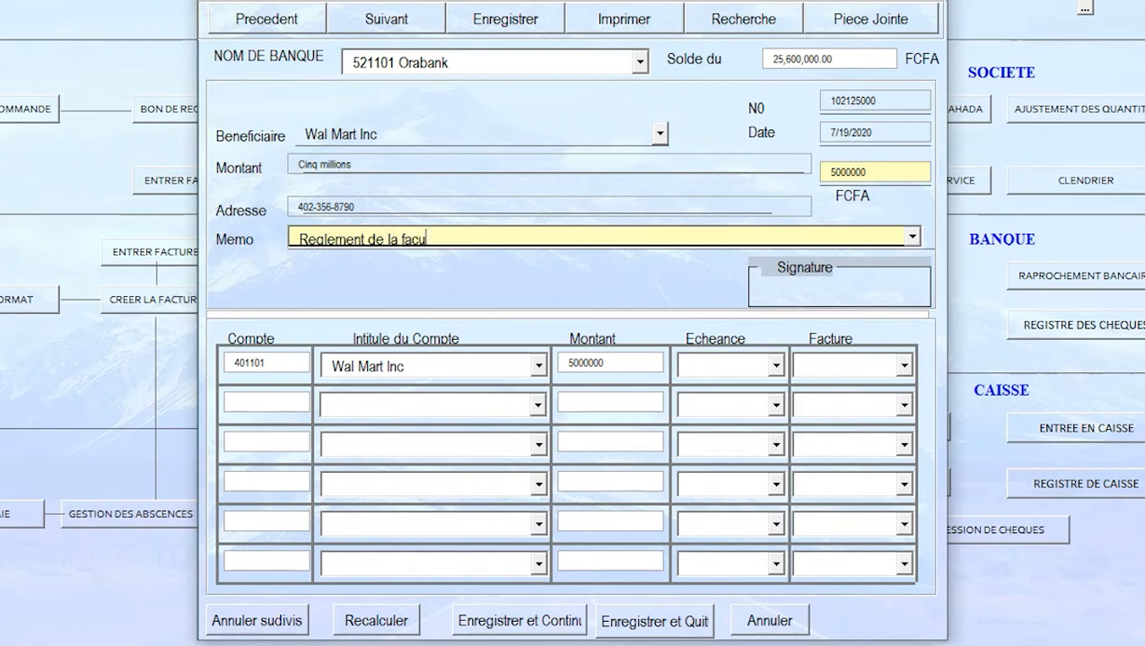
pyautogui.write('ture du mois de Janvier')
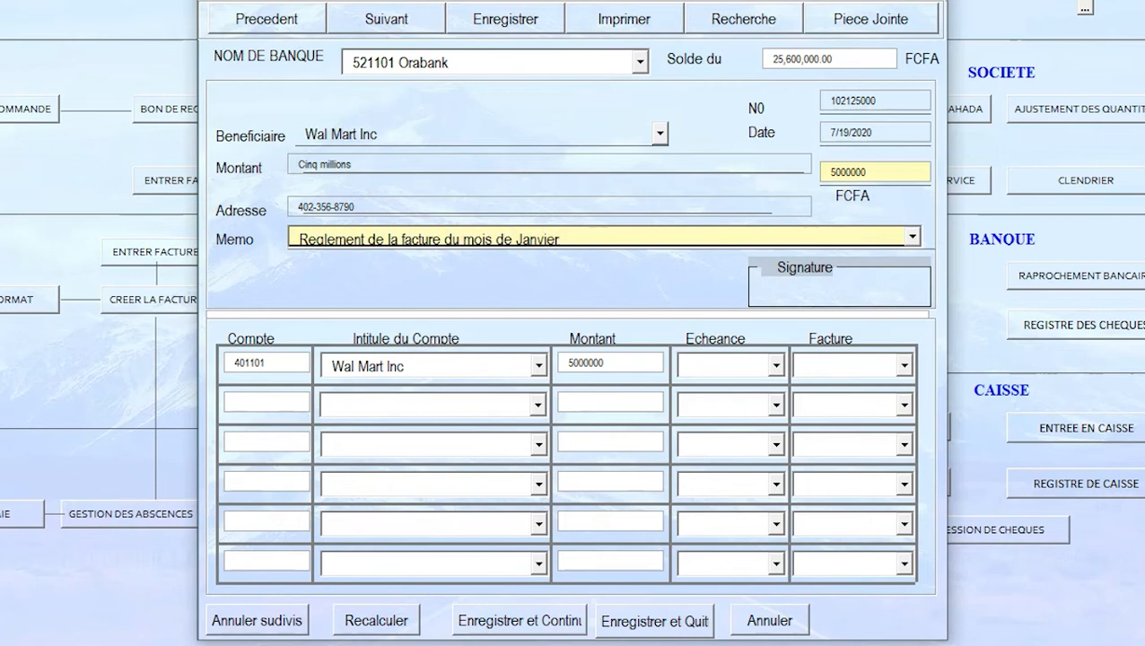
pyautogui.click(466, 370)
pyautogui.click(912, 237)
pyautogui.click(912, 237)
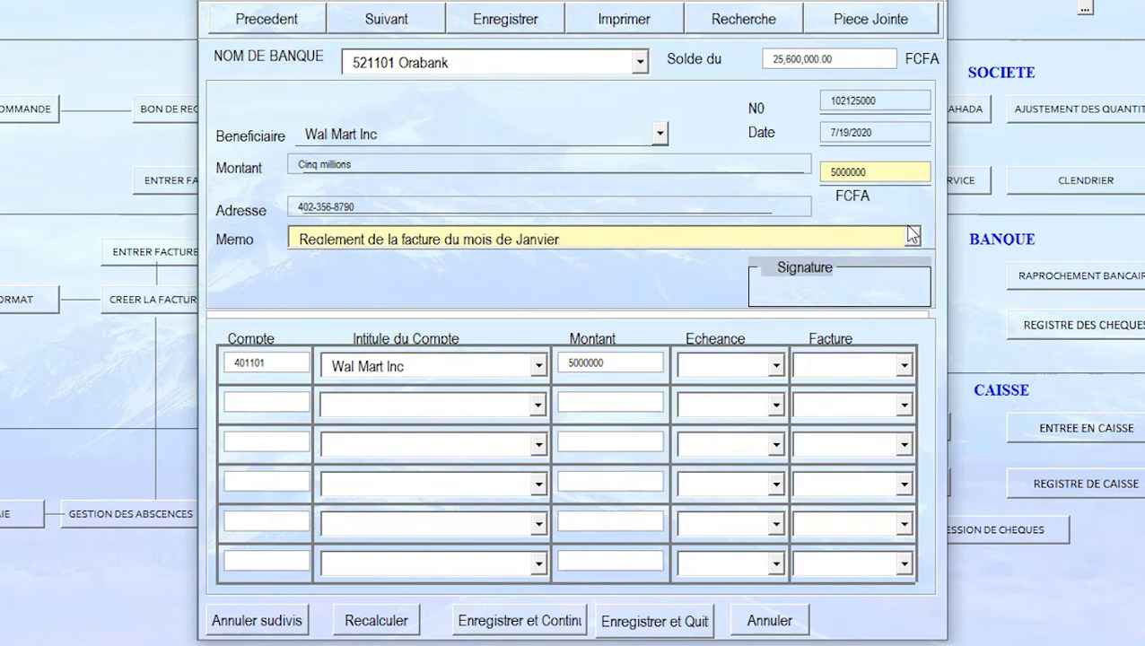
pyautogui.click(945, 3)
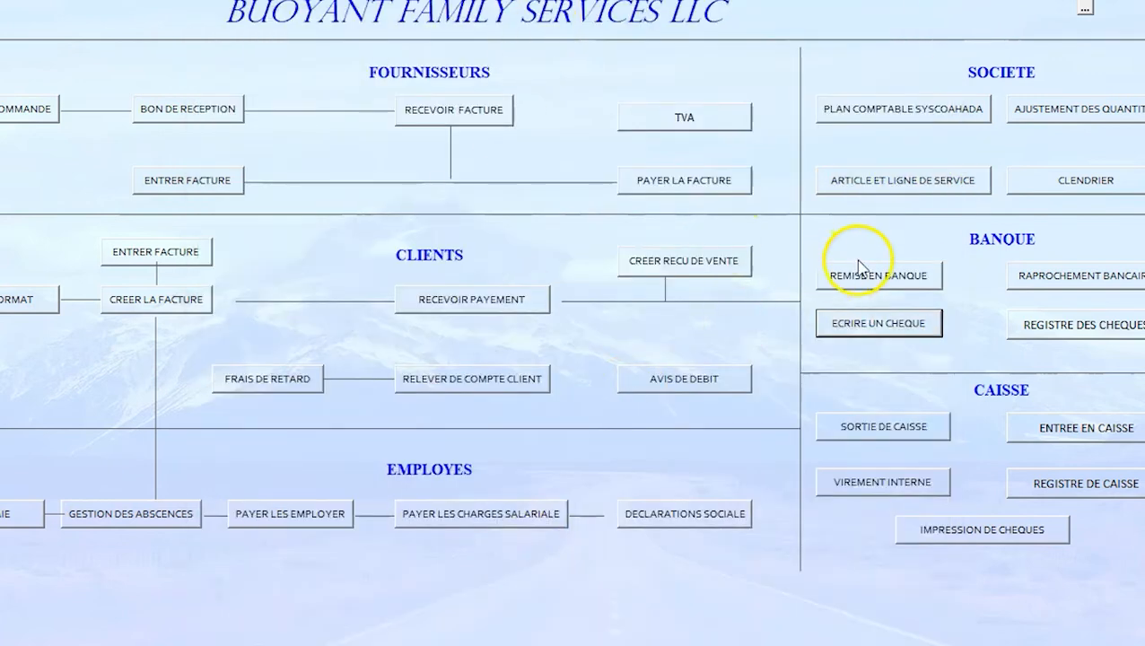
# Step: Reopen the cheque with the January memo on 521101 Orabank, close it, and open Journal General
pyautogui.click(858, 323)
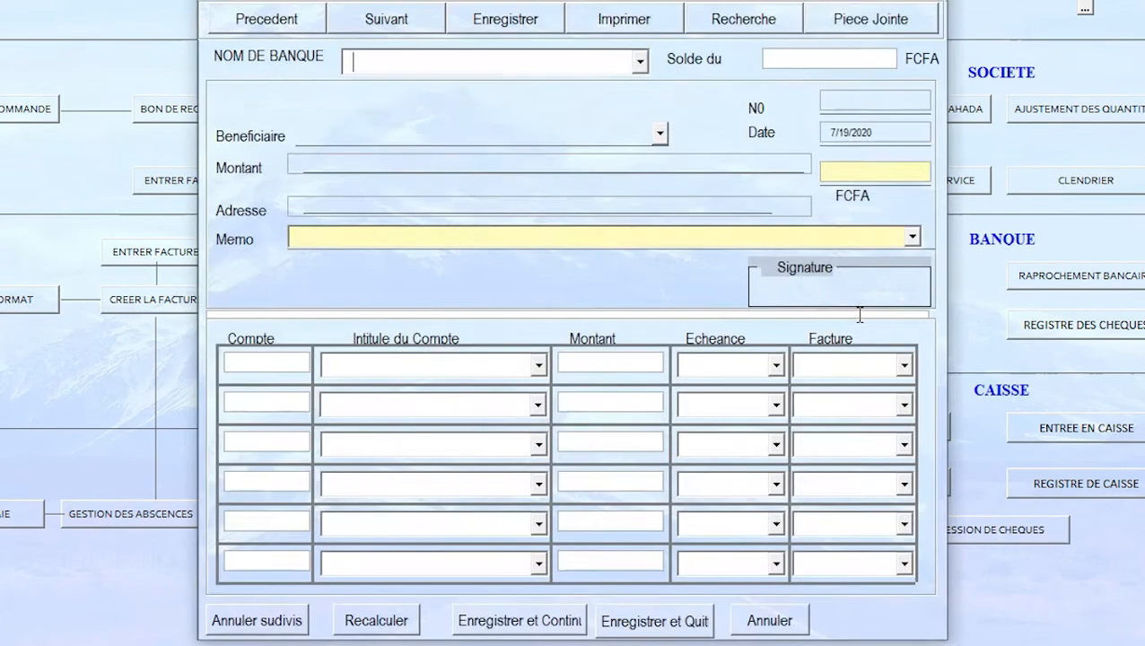
pyautogui.click(912, 236)
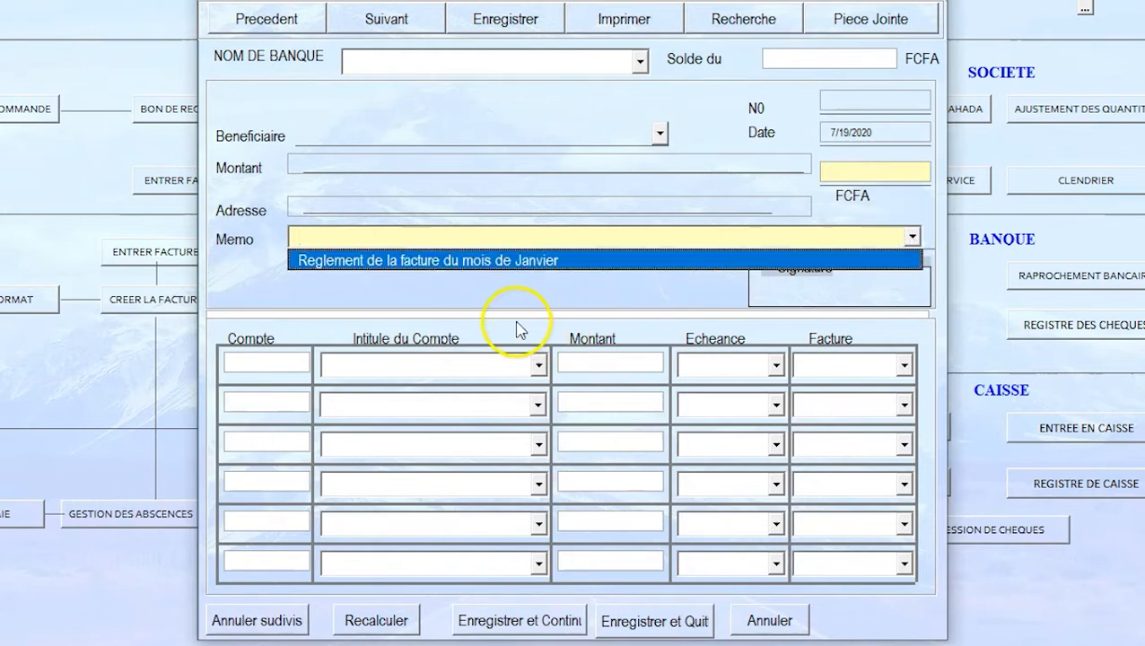
pyautogui.click(543, 262)
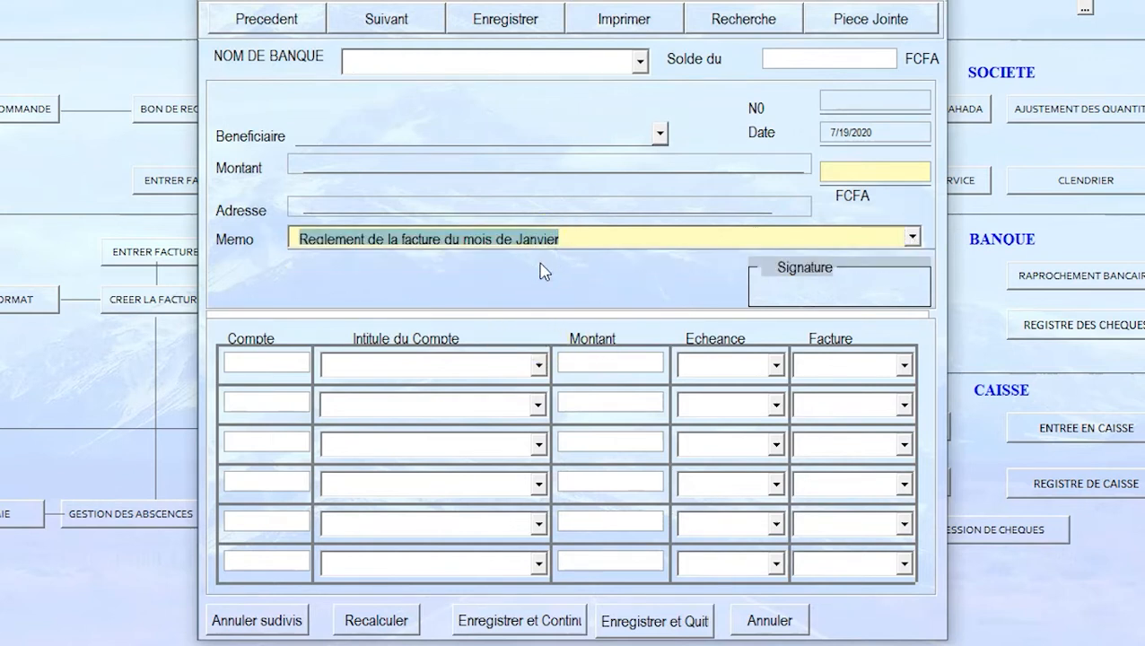
pyautogui.click(640, 61)
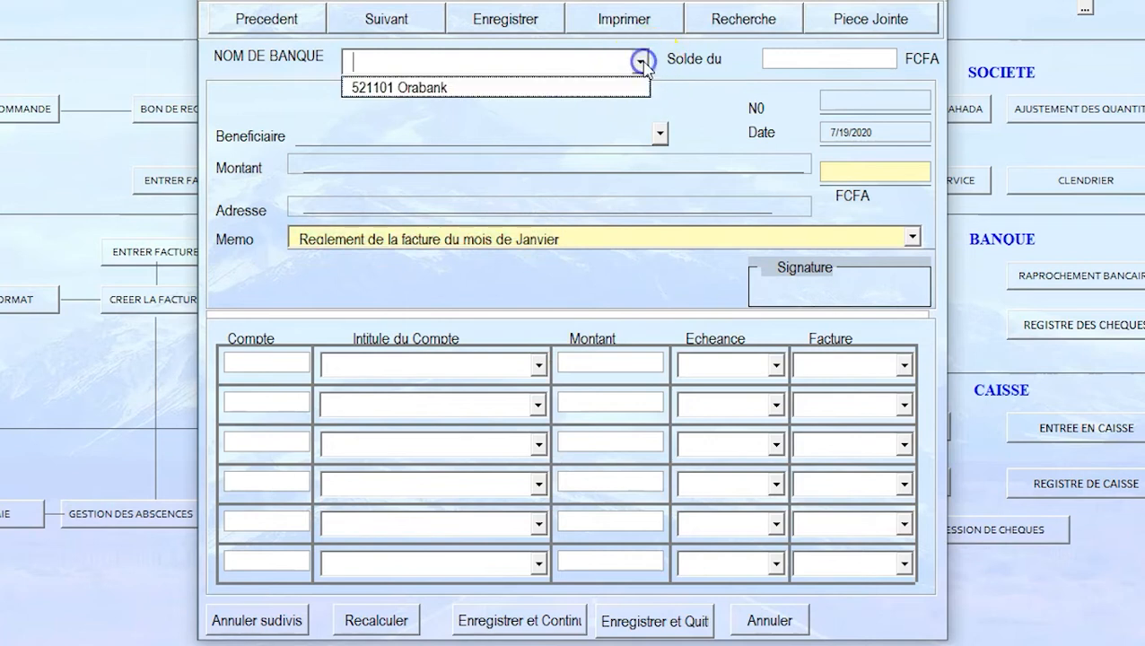
pyautogui.click(498, 90)
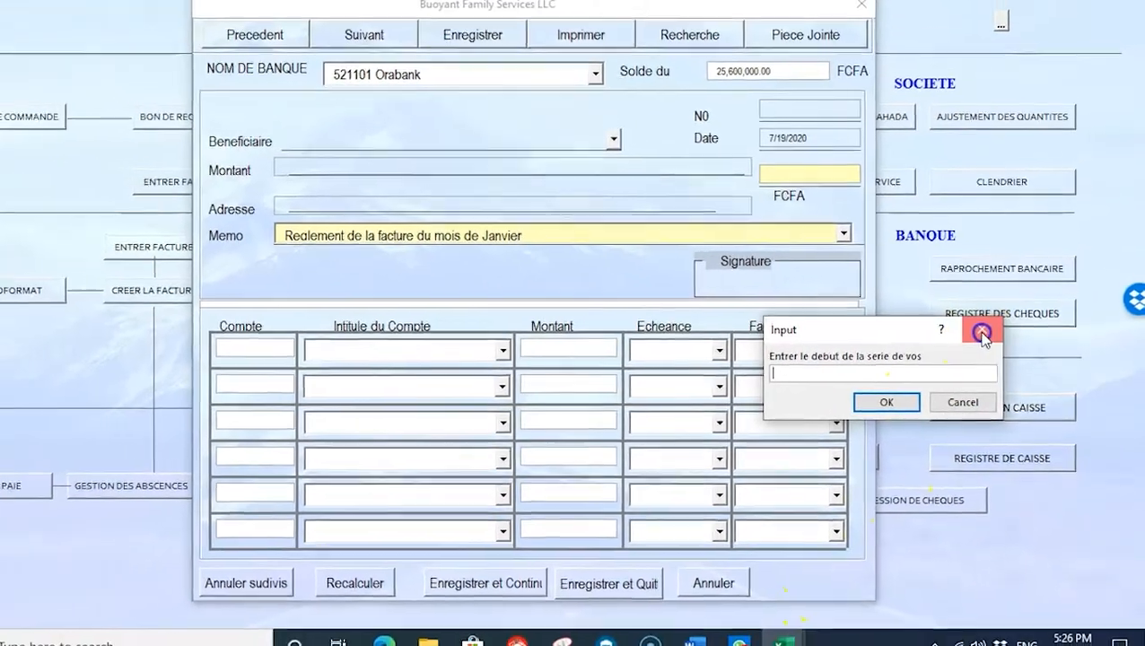
pyautogui.click(981, 334)
pyautogui.click(878, 31)
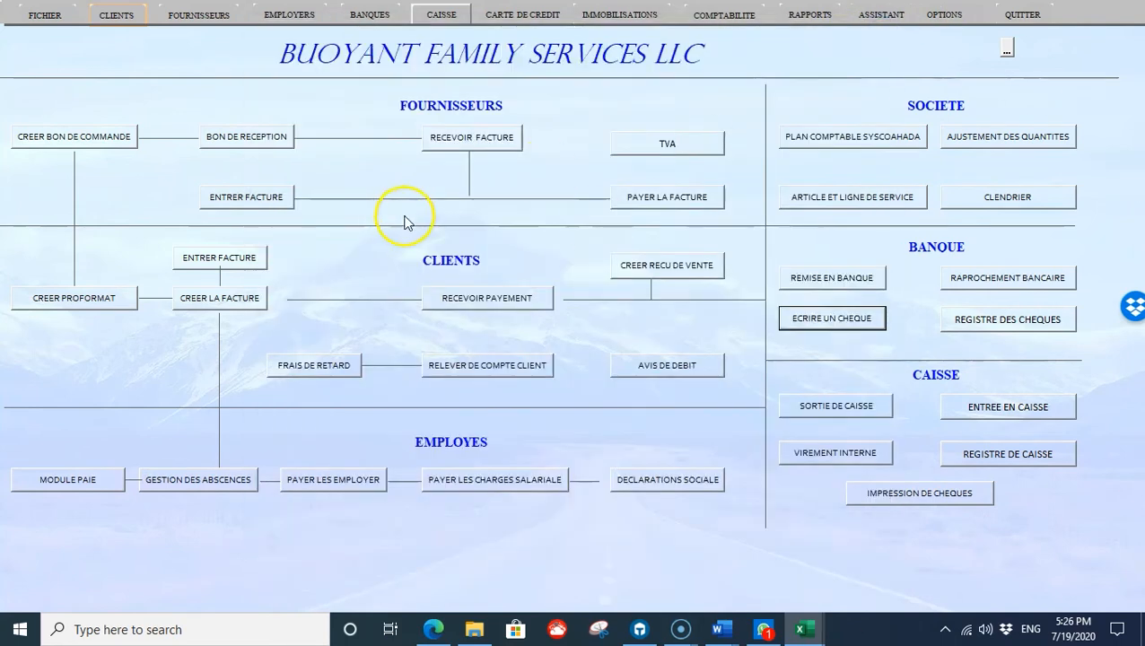
pyautogui.click(726, 15)
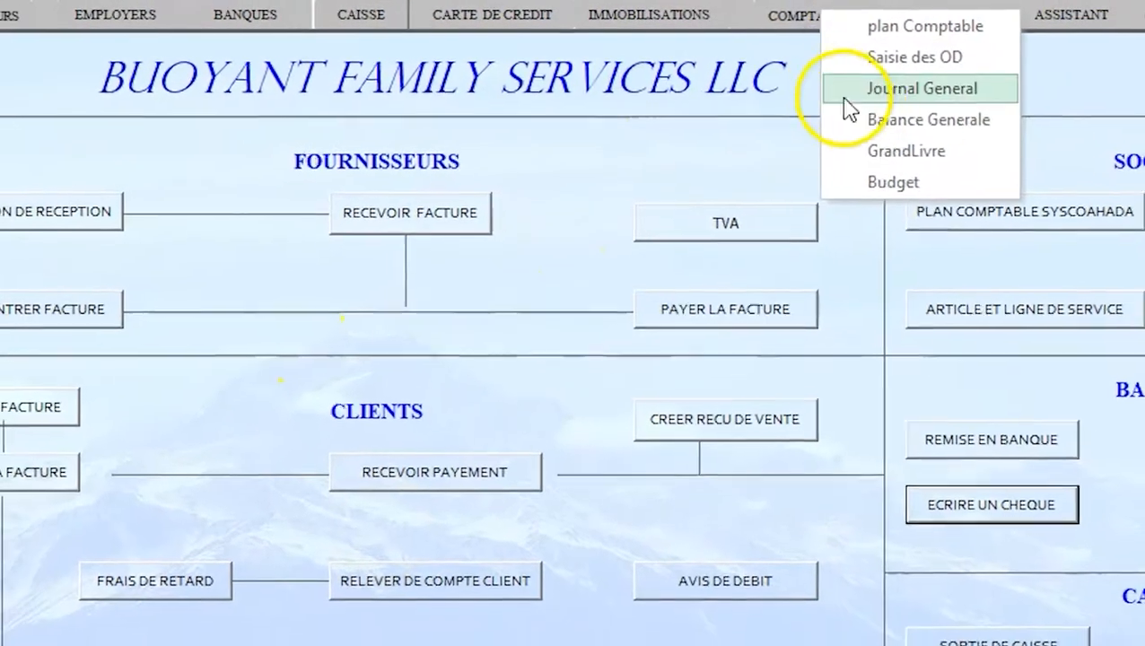
pyautogui.click(930, 89)
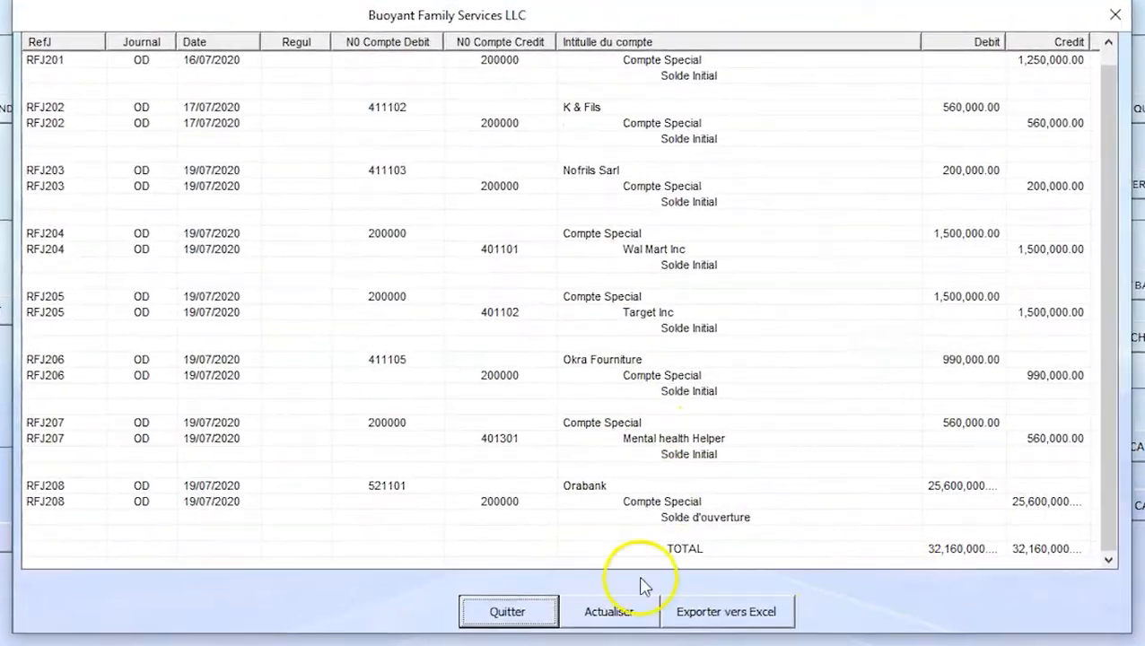
# Step: Inspect the RFJ208 Orabank opening-balance lines, then close the General Journal
pyautogui.click(617, 492)
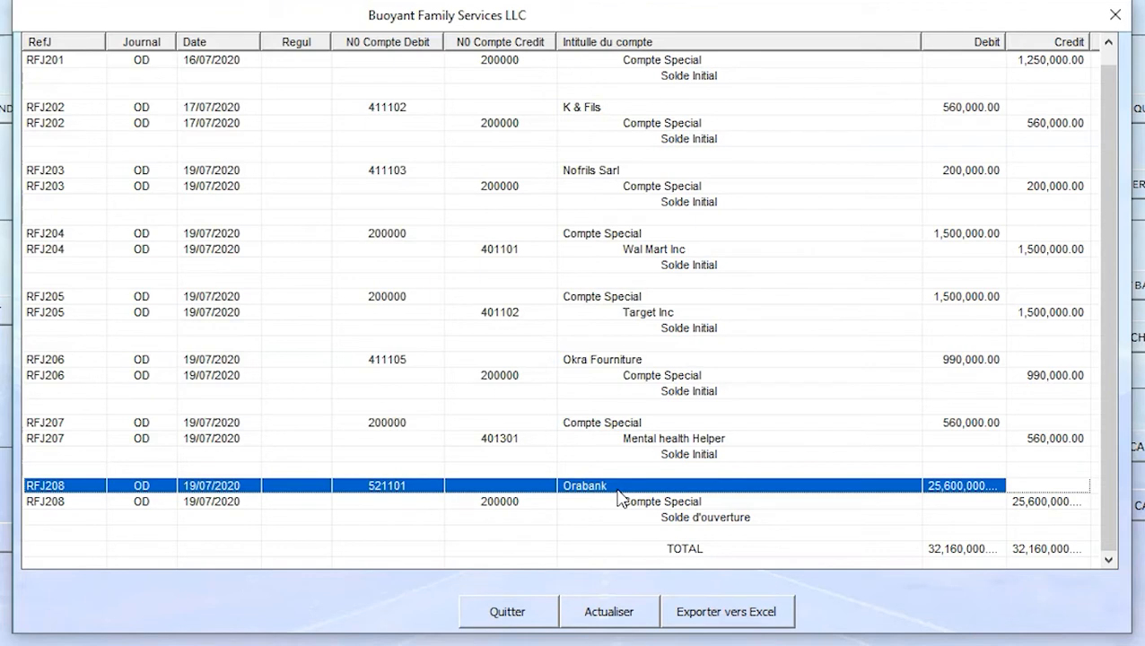
pyautogui.click(691, 517)
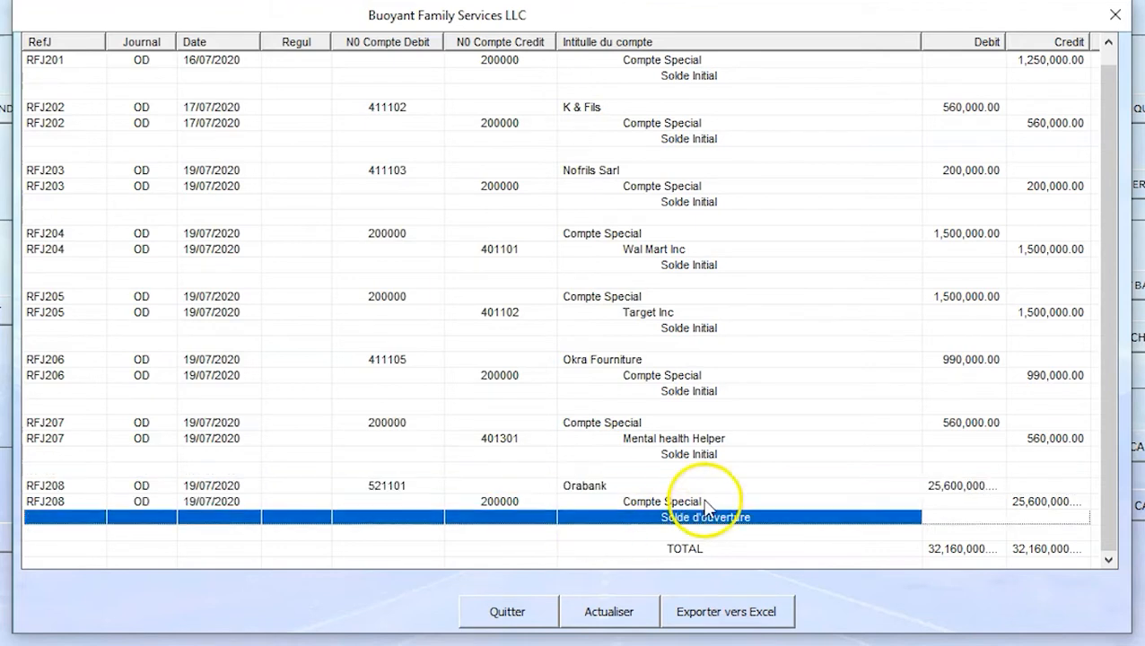
pyautogui.click(1117, 14)
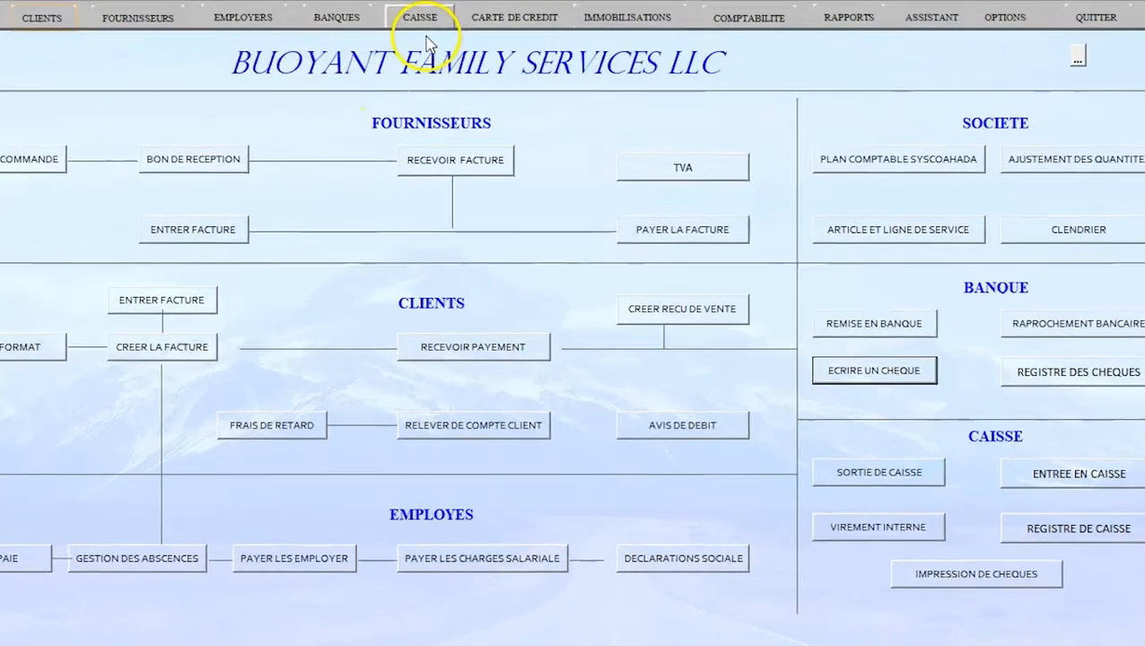
# Step: Create cash box 'Caisse Direction Generale' under 571100 with a 500000 opening balance and save it
pyautogui.click(422, 17)
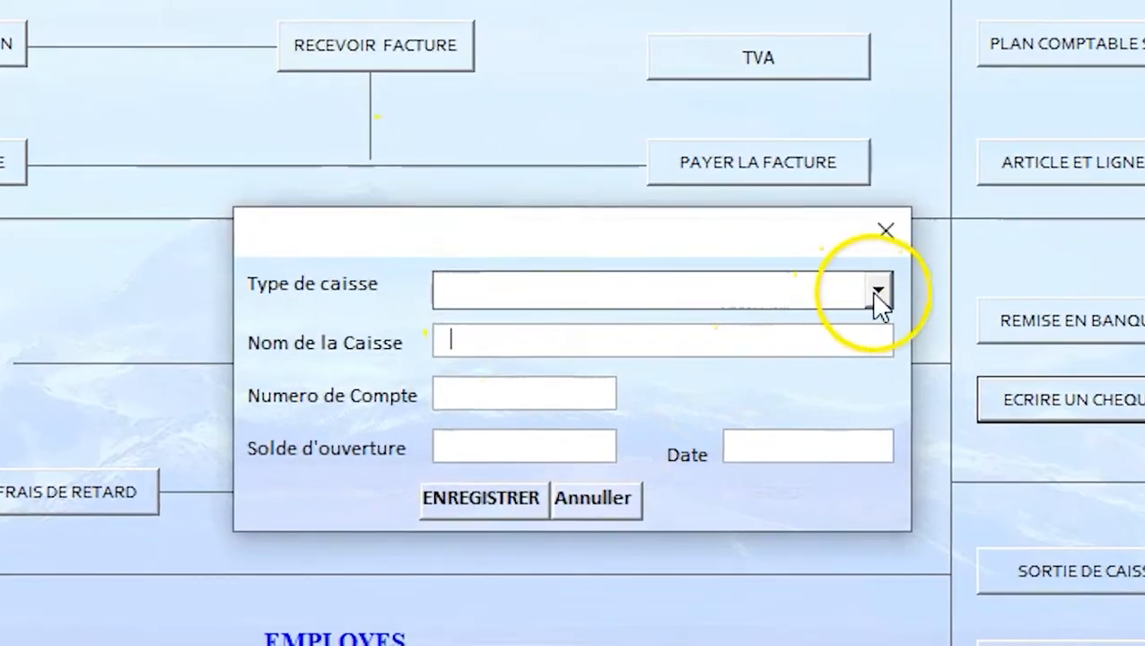
pyautogui.click(866, 306)
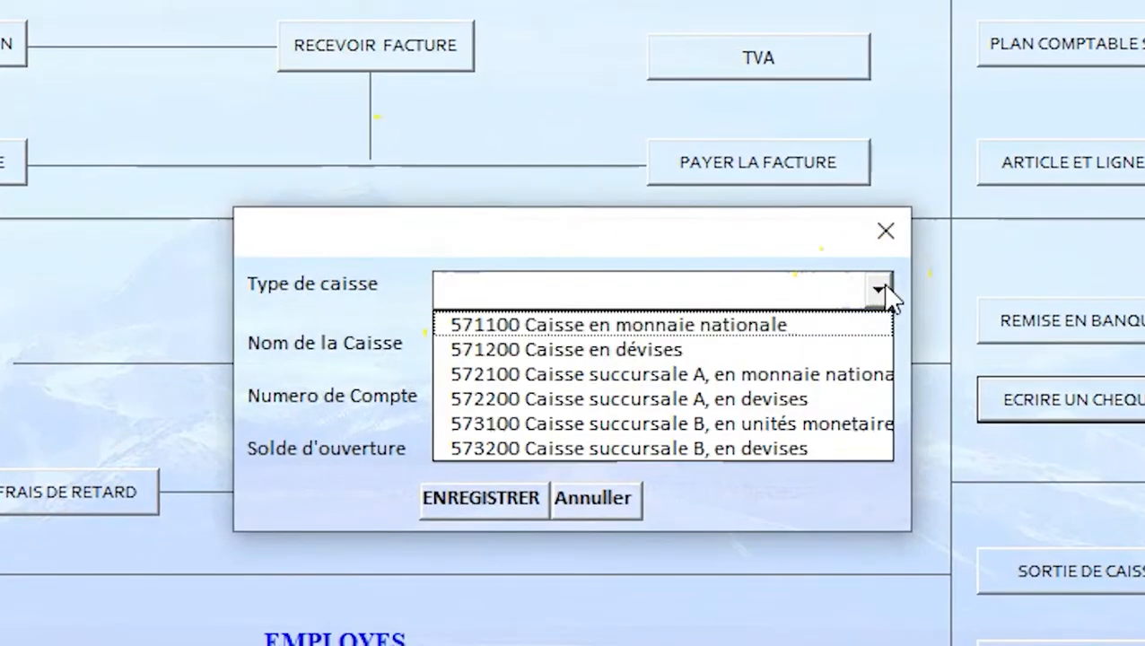
pyautogui.click(712, 325)
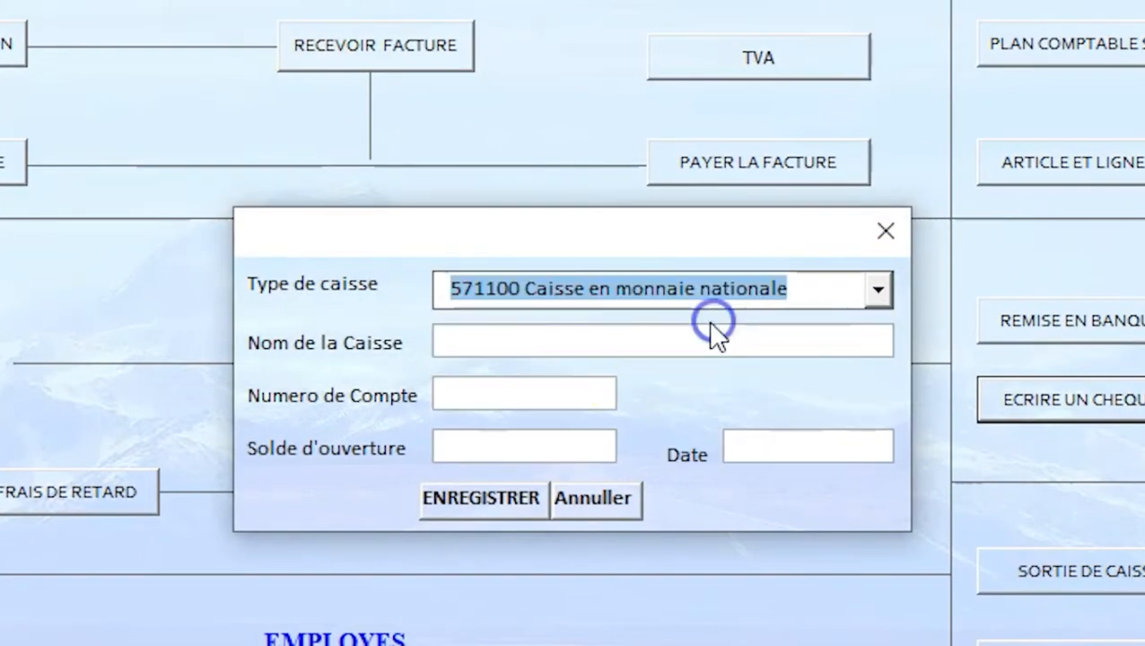
pyautogui.click(539, 350)
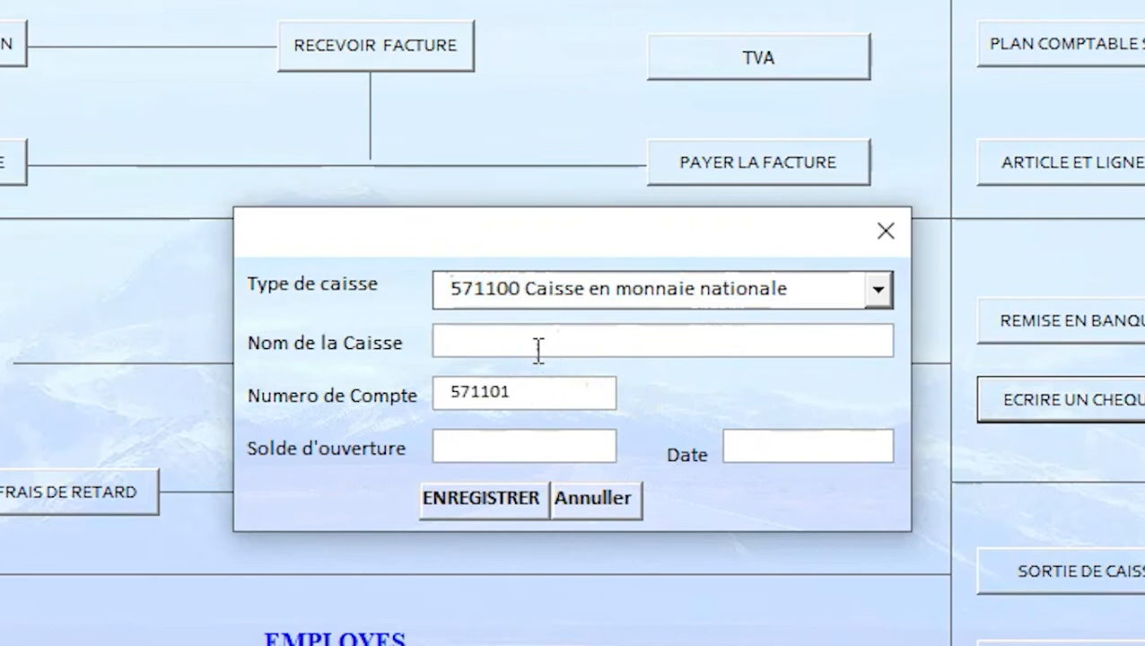
pyautogui.write('Caisse Dire')
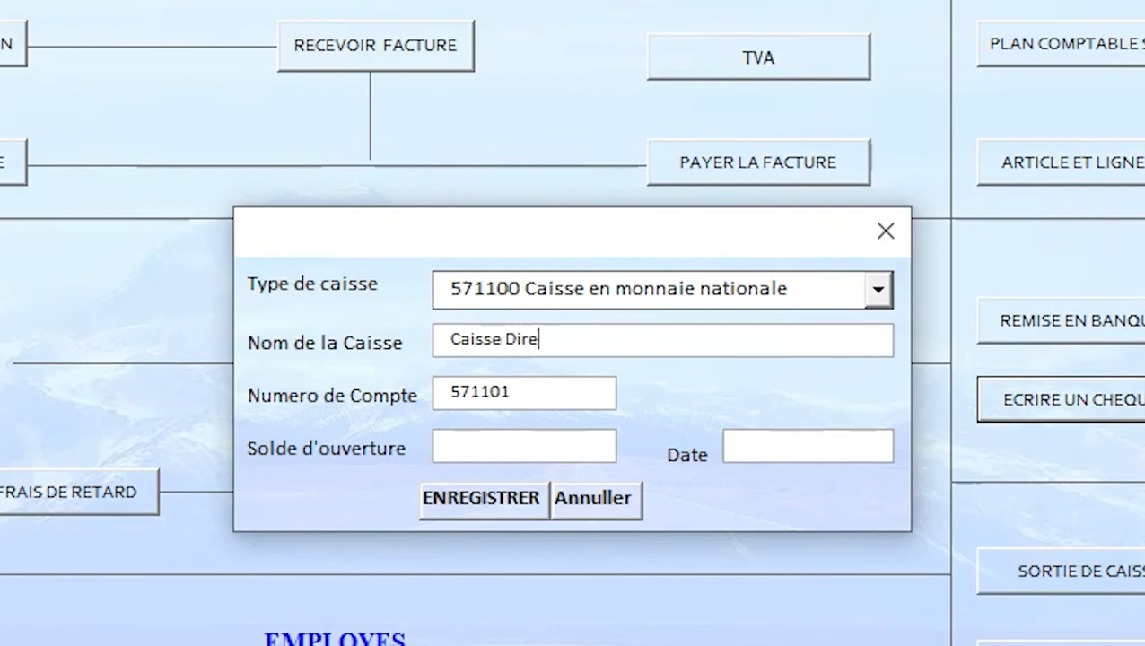
pyautogui.write('ction Generale')
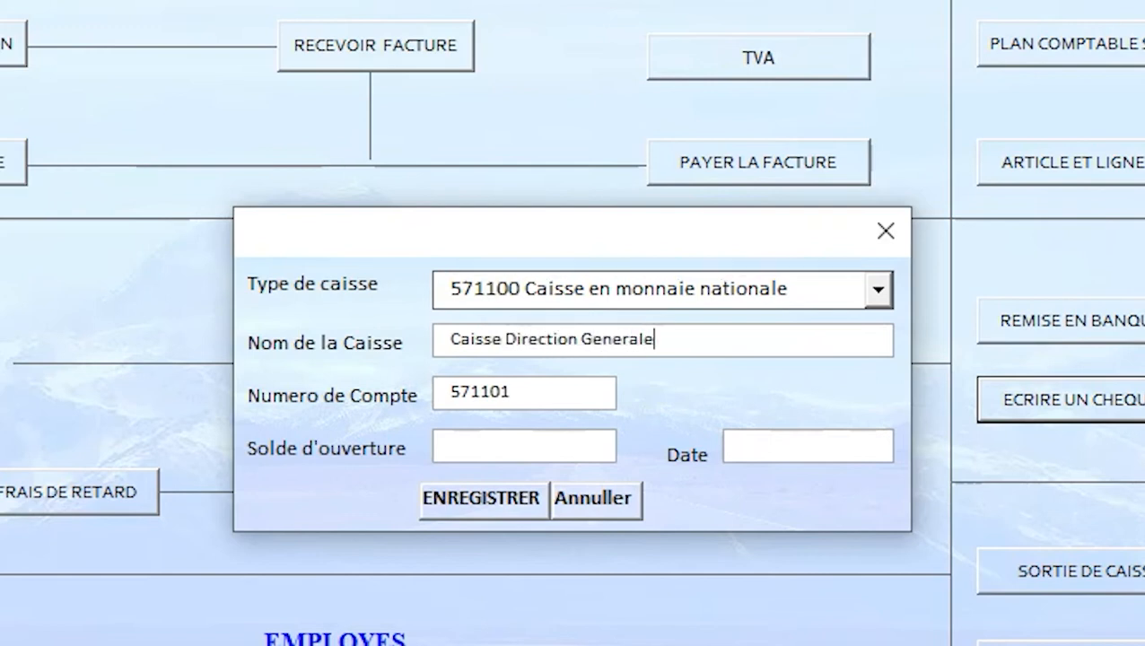
pyautogui.click(442, 447)
pyautogui.write('500000')
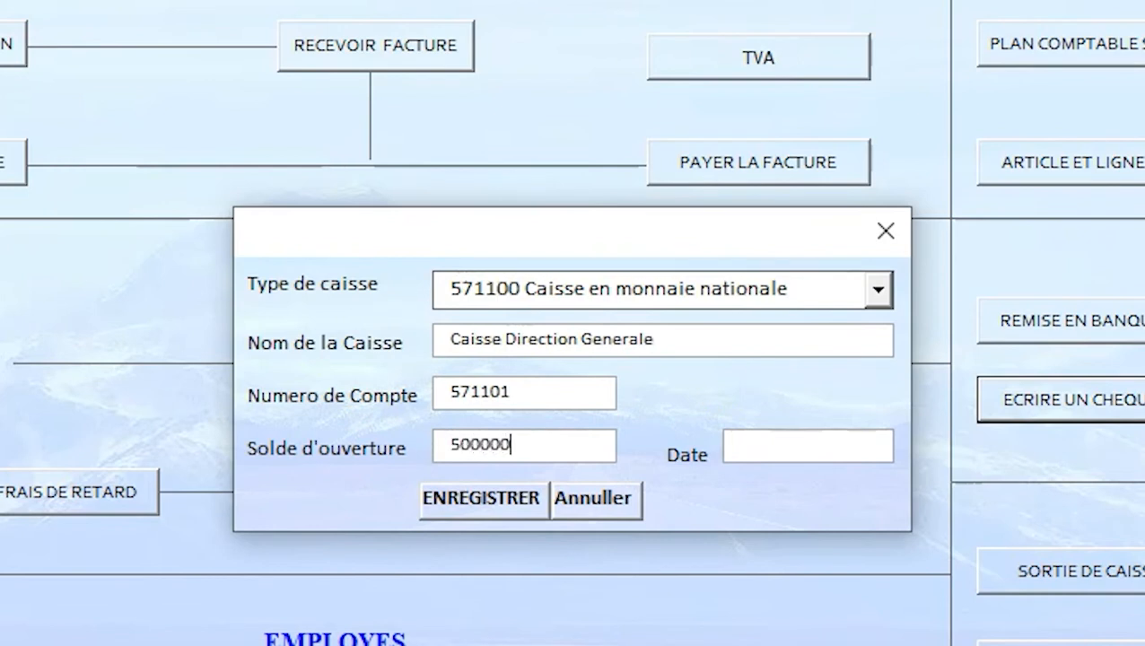
pyautogui.click(780, 451)
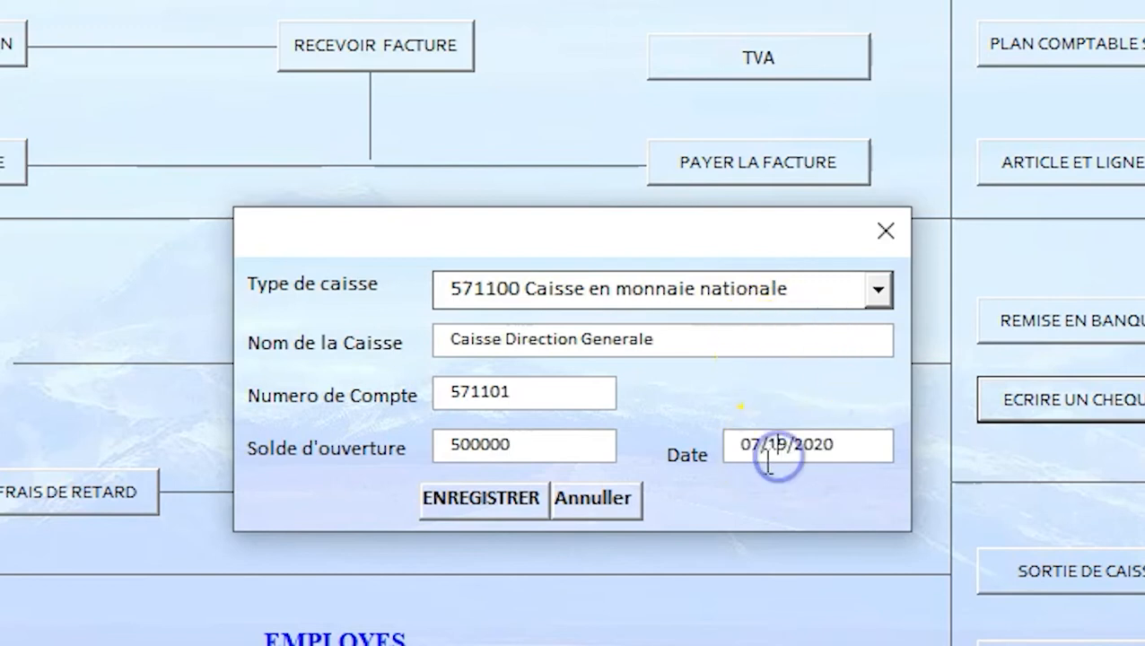
pyautogui.click(460, 496)
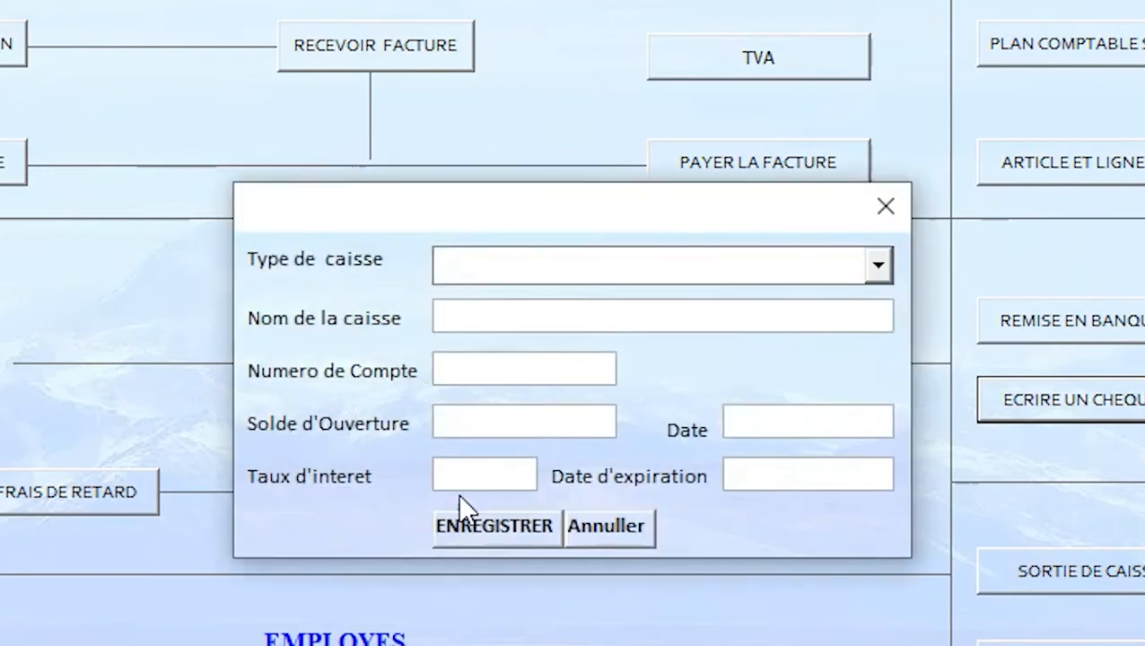
# Step: Start a cash disbursement from 571101 Caisse Direction Generale with vouchers numbered from 100
pyautogui.click(891, 205)
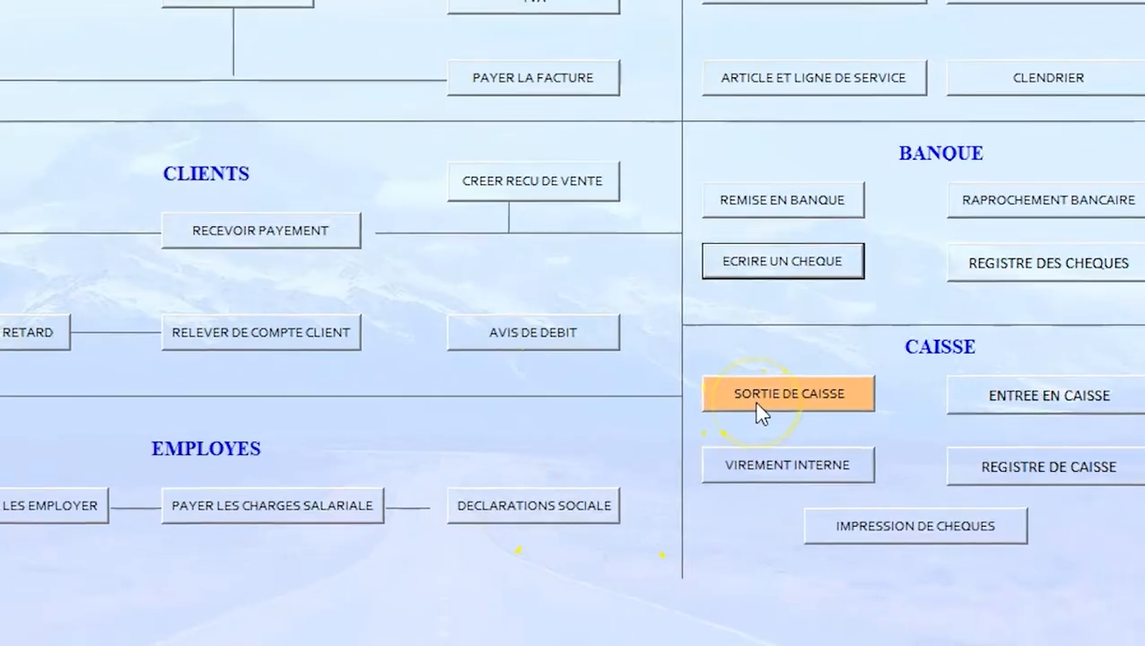
pyautogui.click(776, 414)
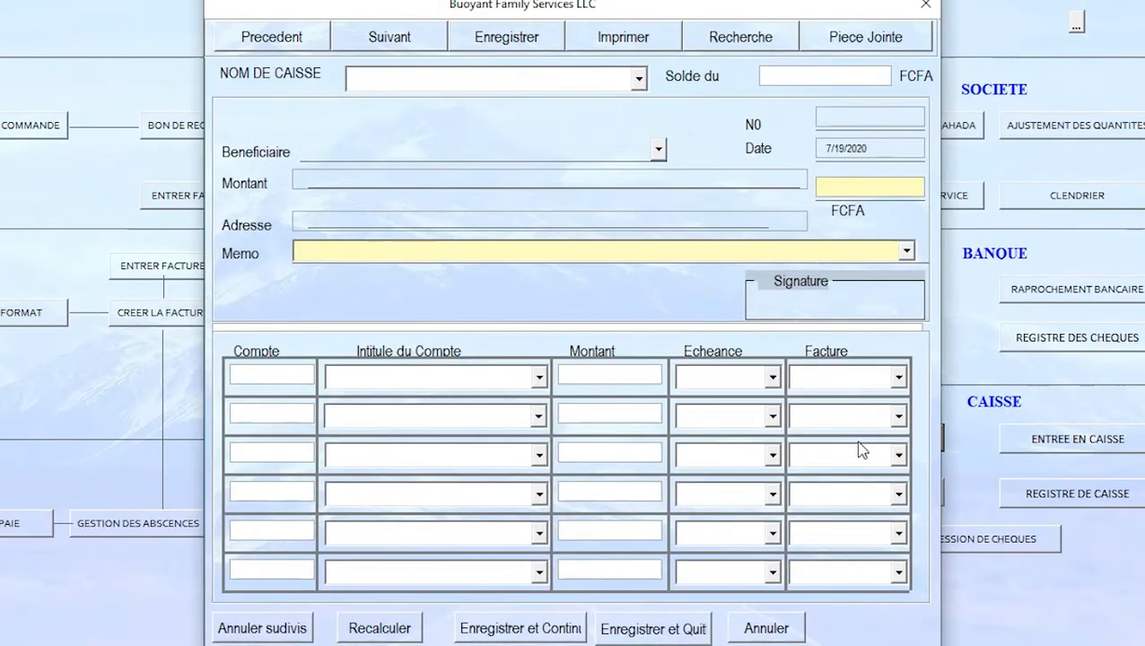
pyautogui.click(639, 78)
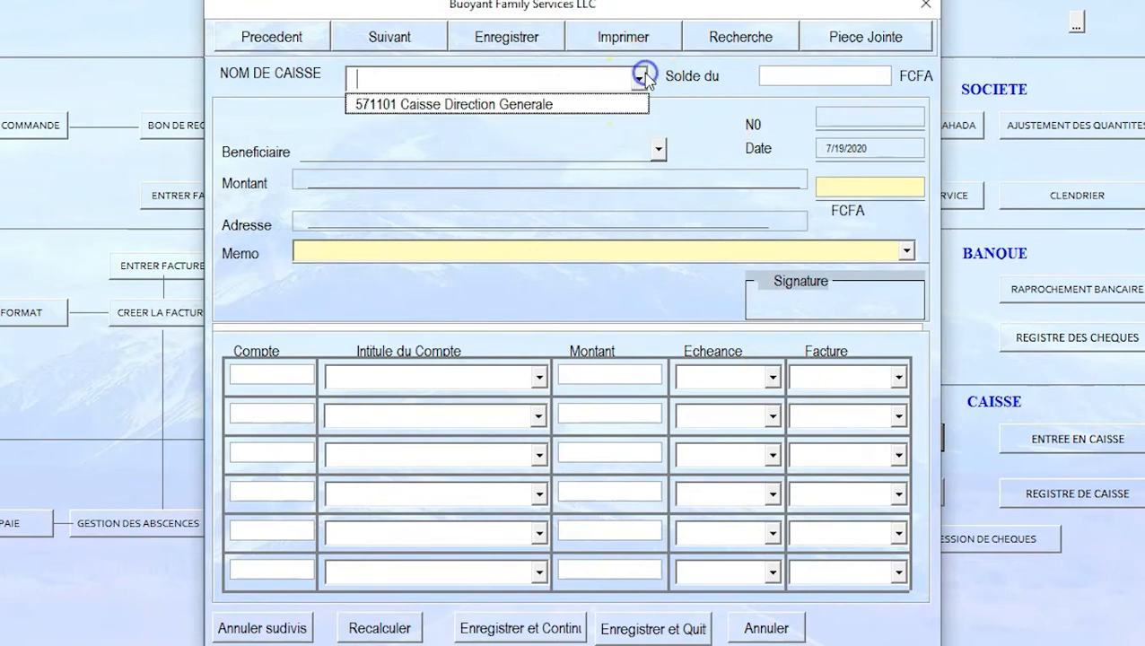
pyautogui.click(548, 106)
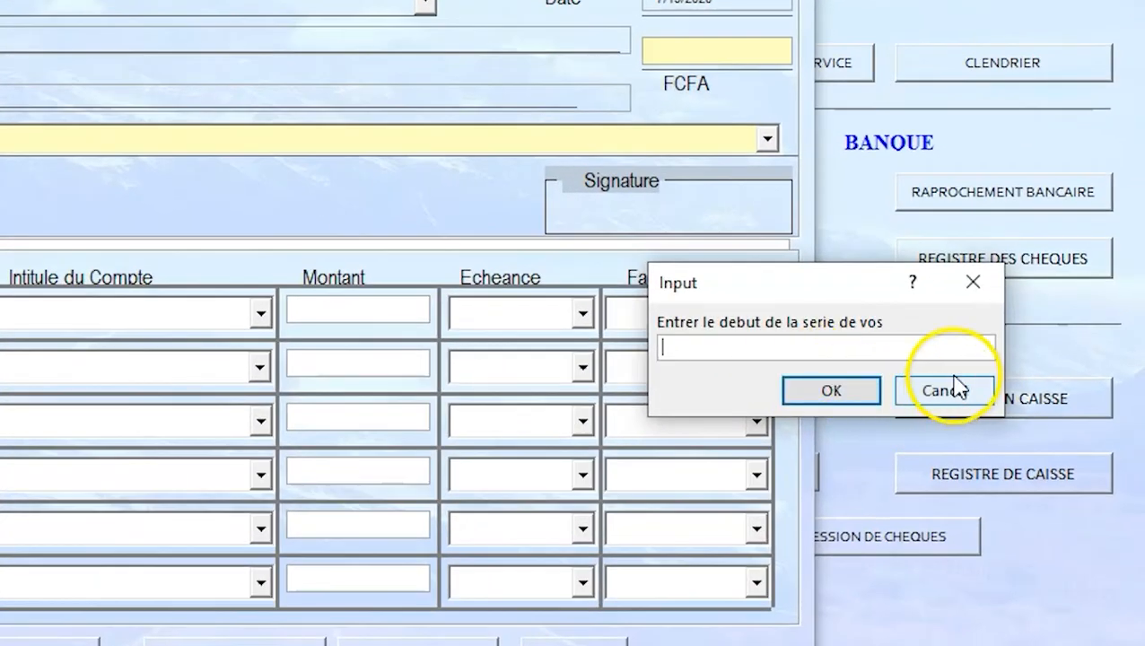
pyautogui.write('10')
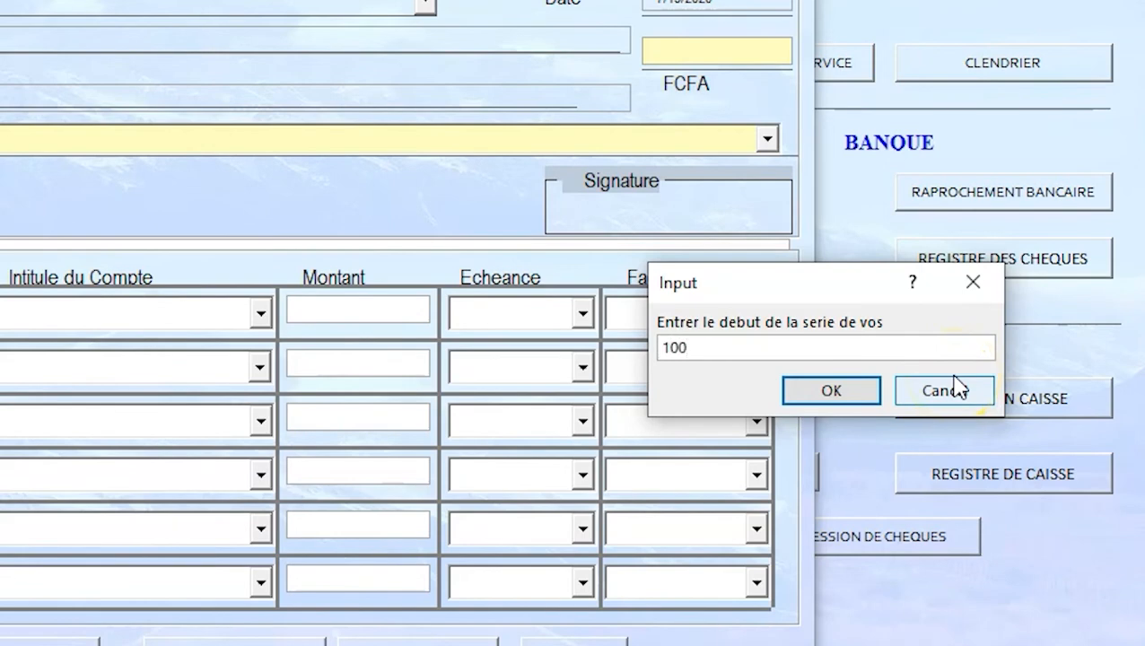
pyautogui.write('0')
pyautogui.click(813, 391)
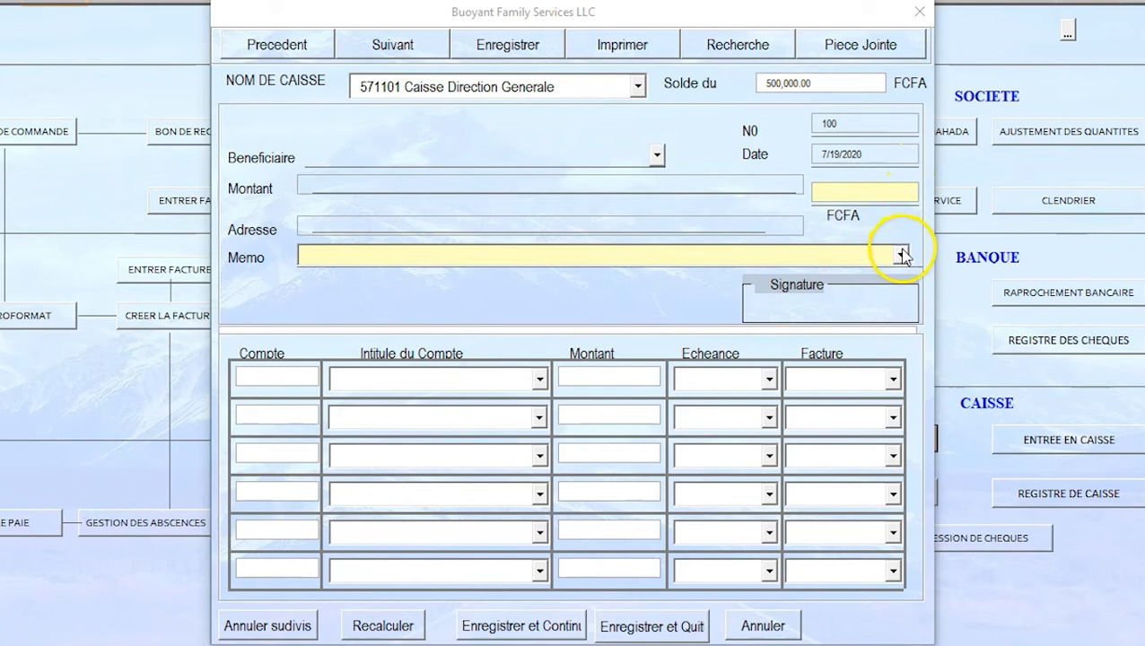
pyautogui.click(901, 255)
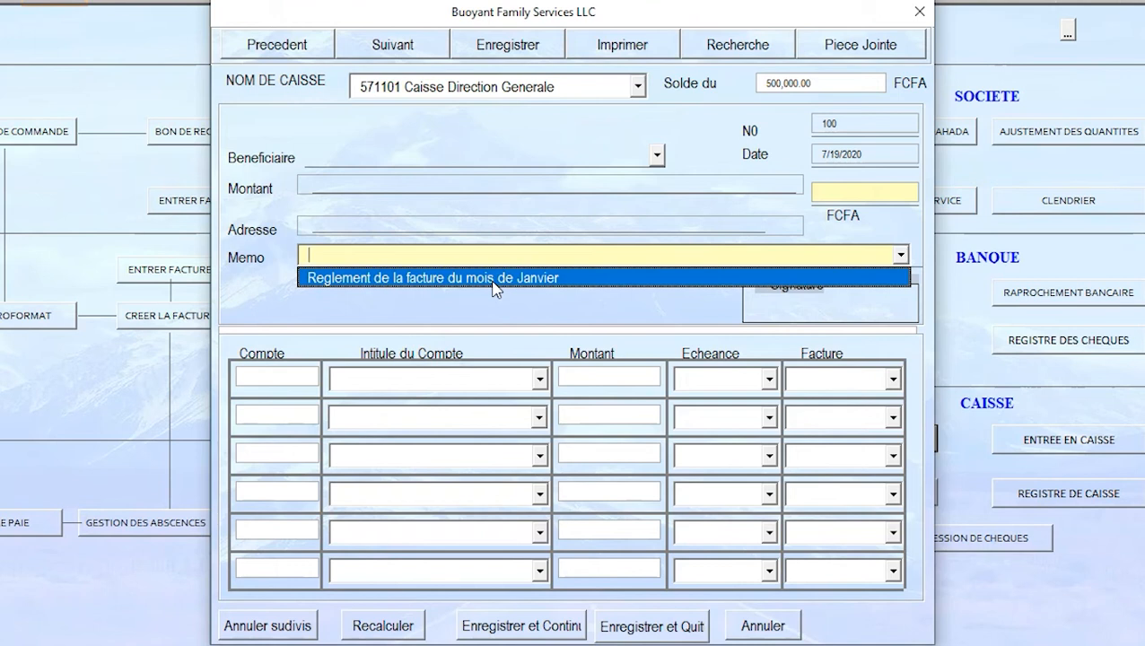
# Step: Set the payee to Mental health Helper (account 401301) and begin typing the total amount
pyautogui.click(658, 158)
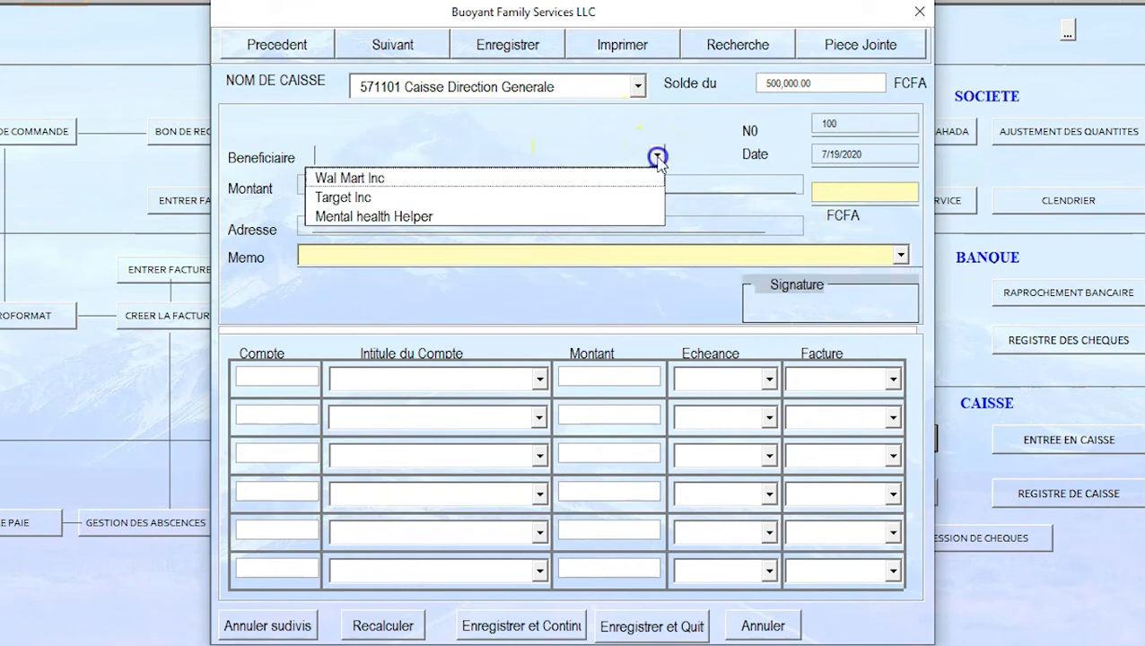
pyautogui.click(395, 197)
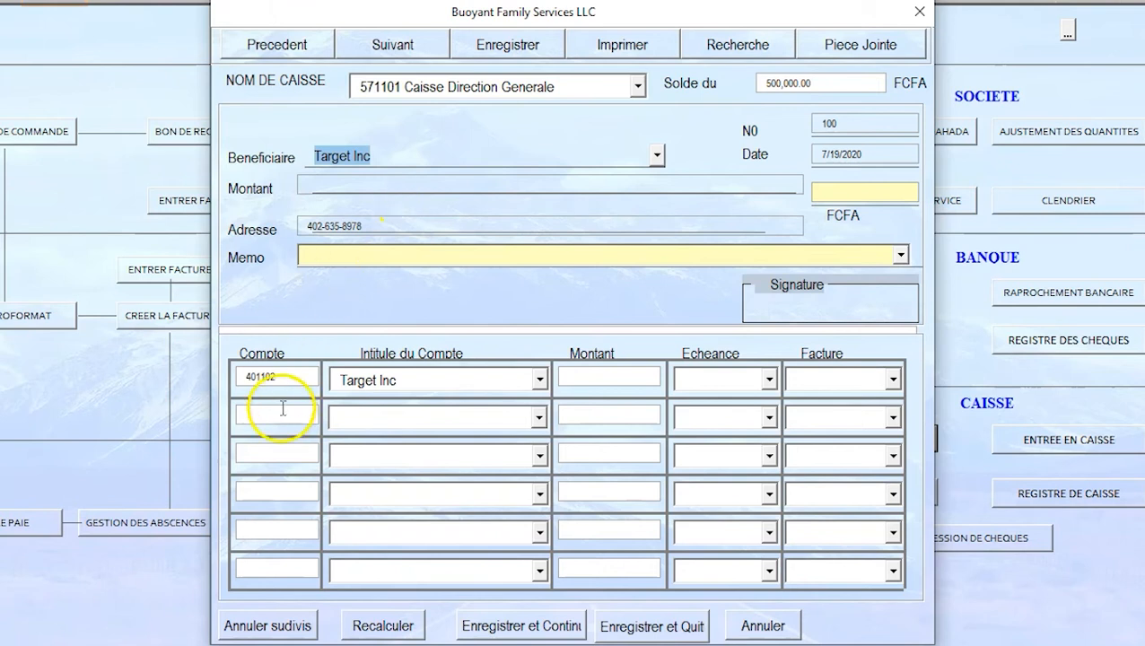
pyautogui.click(295, 374)
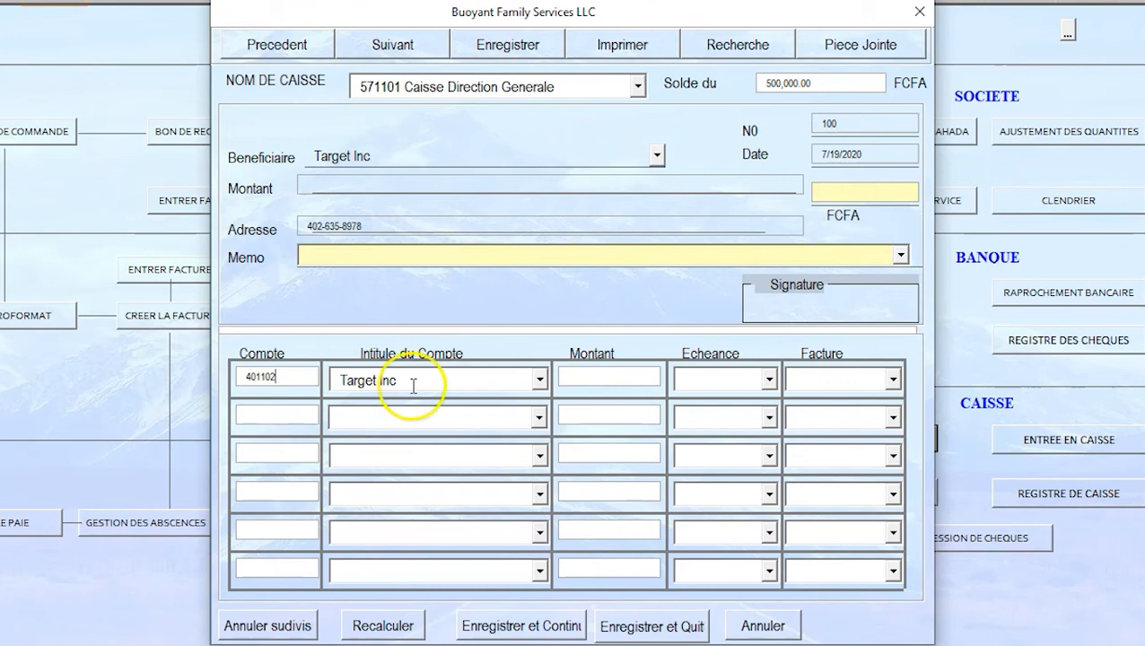
pyautogui.click(656, 156)
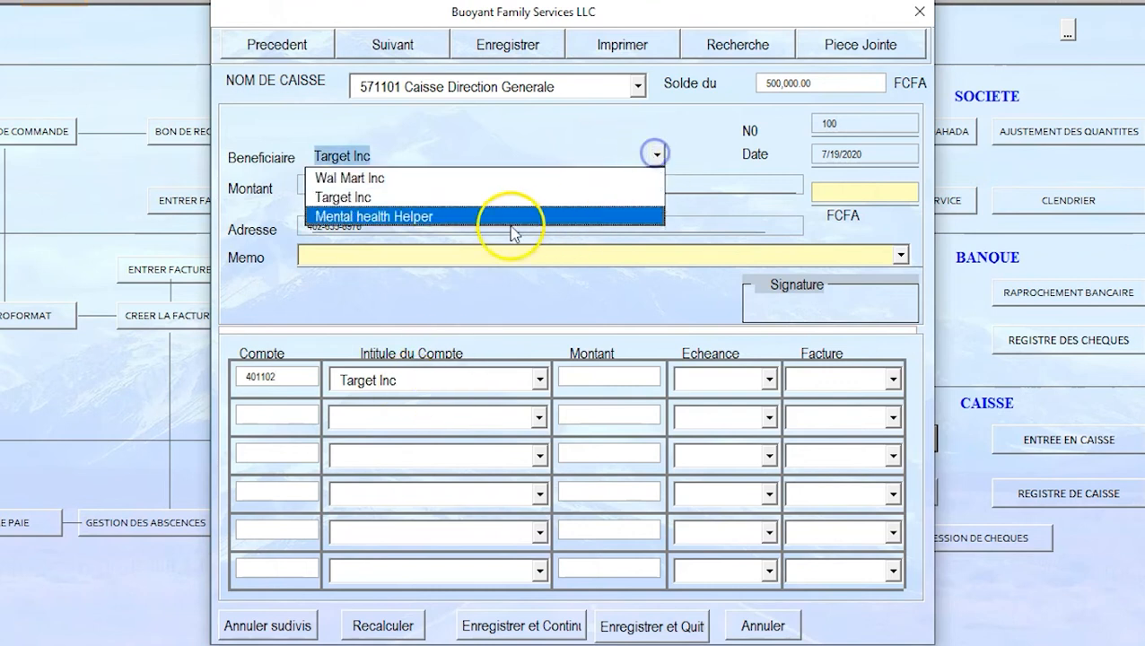
pyautogui.click(446, 217)
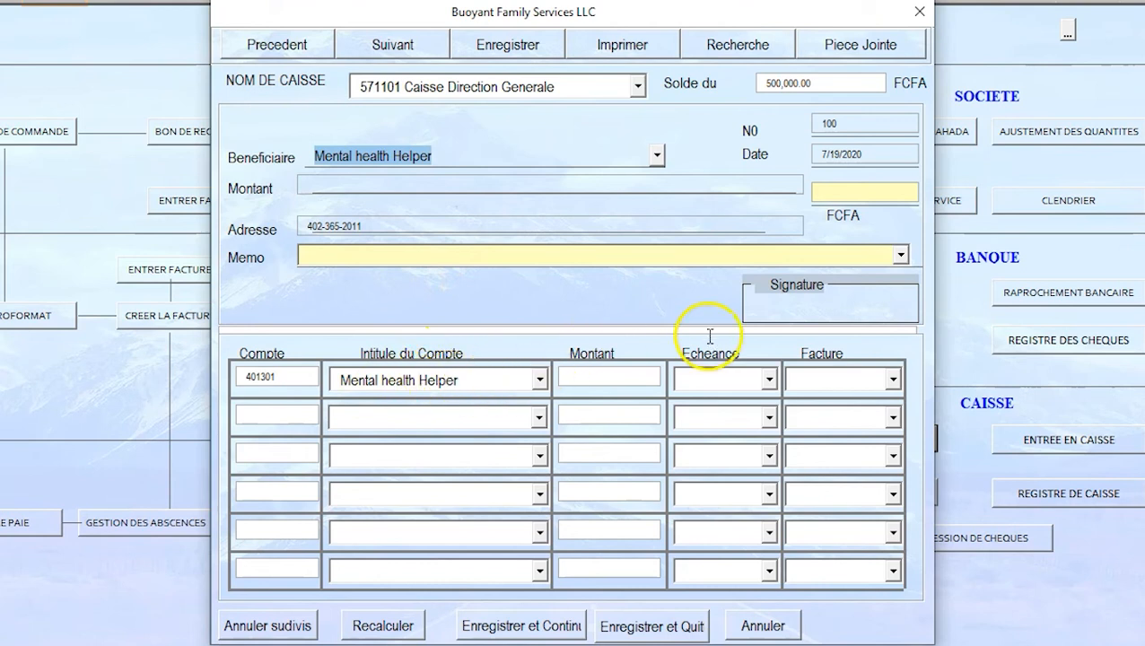
pyautogui.click(621, 378)
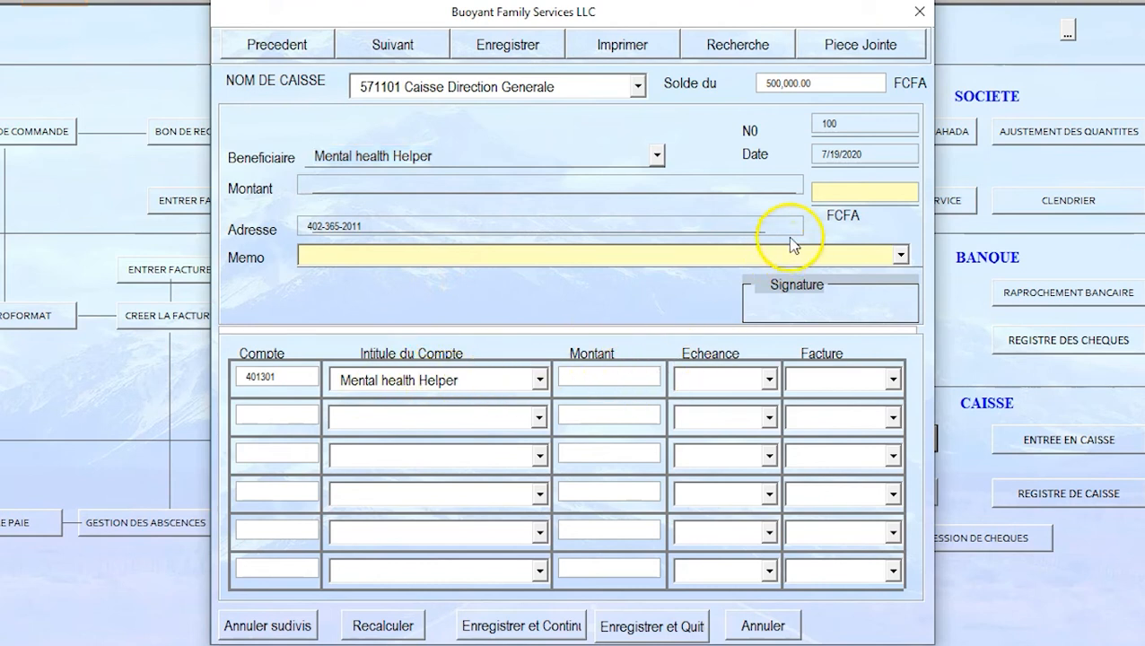
pyautogui.click(831, 192)
pyautogui.write('2')
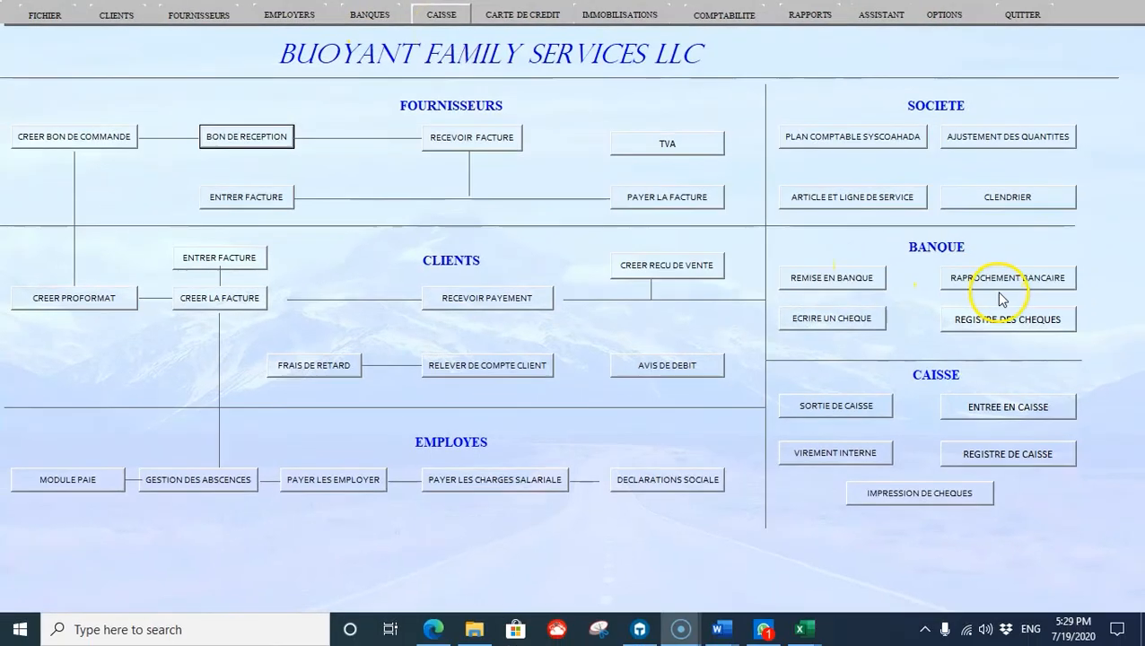
# Step: Open the RAPPROCHEMENT BANCAIRE (bank reconciliation) form from the main menu
pyautogui.click(992, 285)
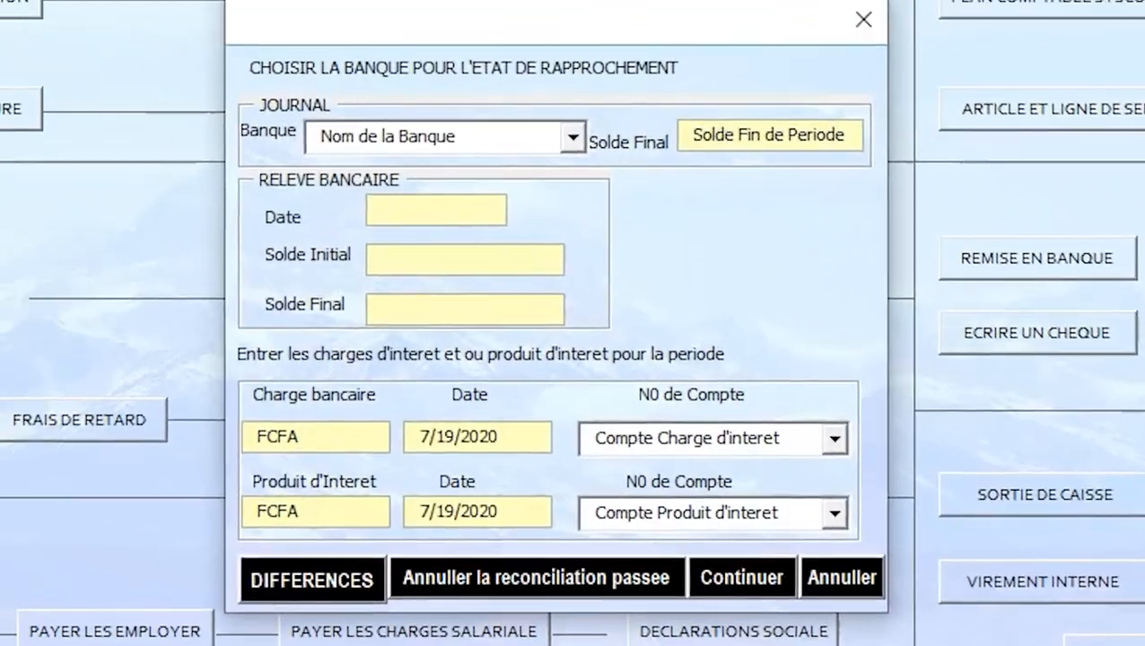
# Step: Select bank 521101 Orabank to reconcile, showing its 25,600,000.00 journal balance
pyautogui.click(573, 137)
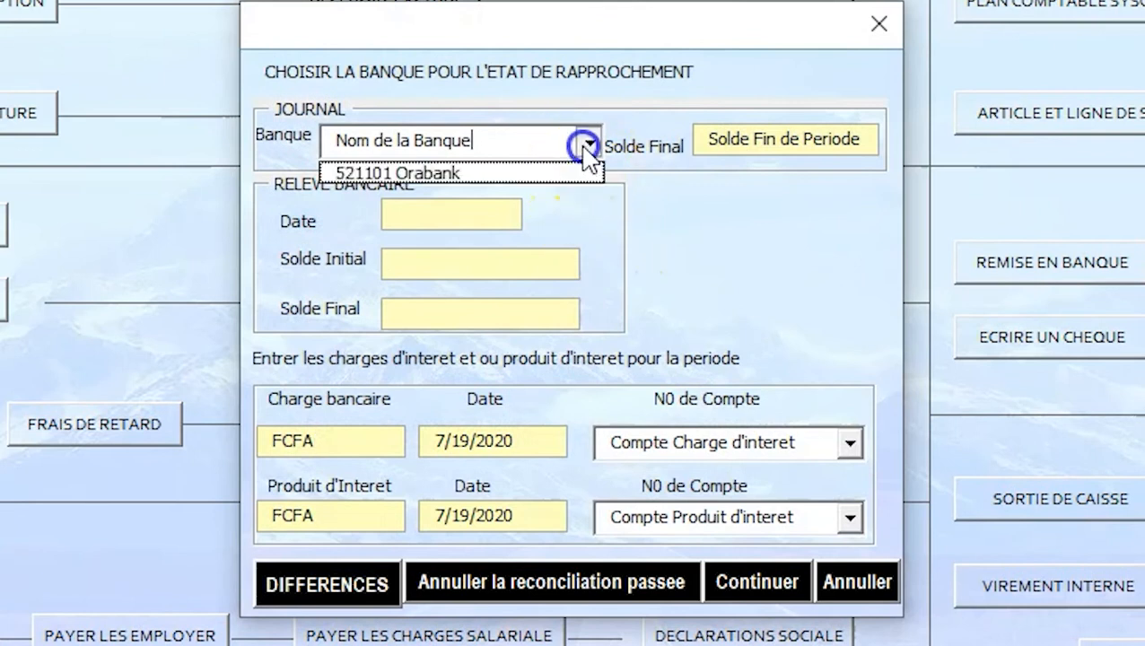
pyautogui.click(479, 176)
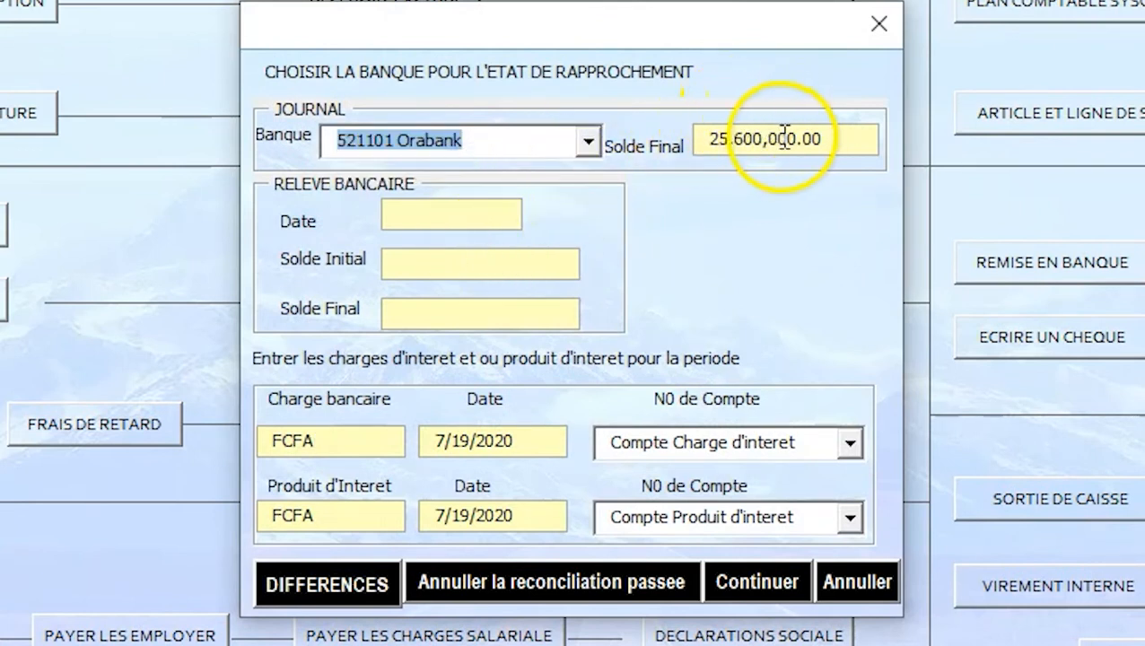
pyautogui.click(485, 223)
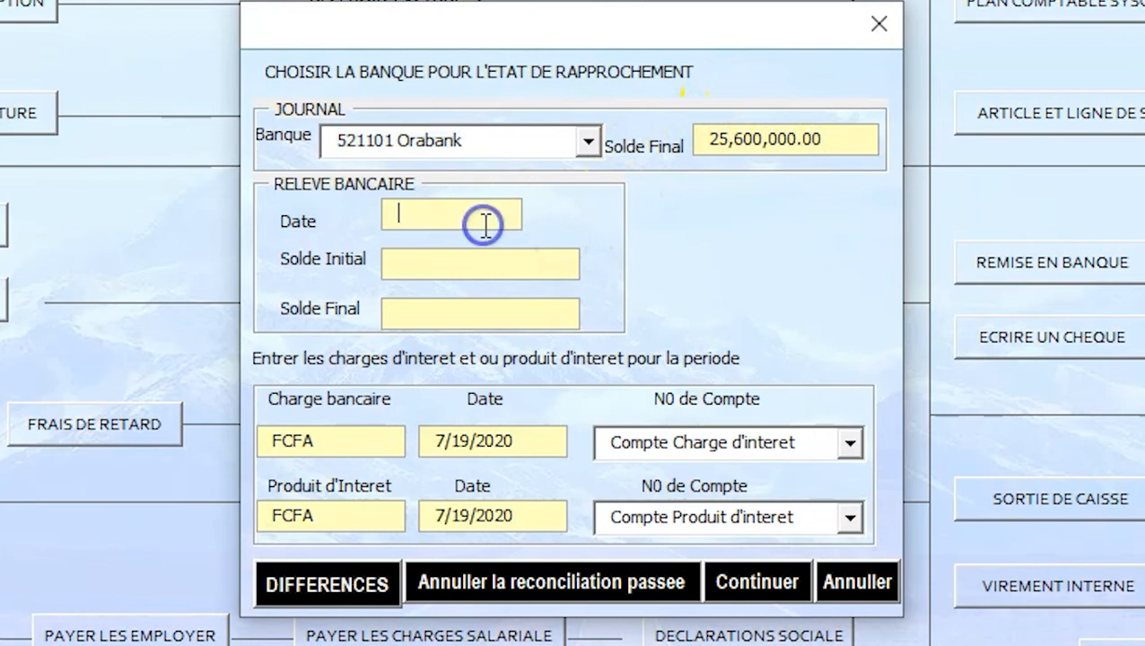
# Step: Browse the Compte Charge d'interet list without choosing, then close the reconciliation form
pyautogui.click(848, 442)
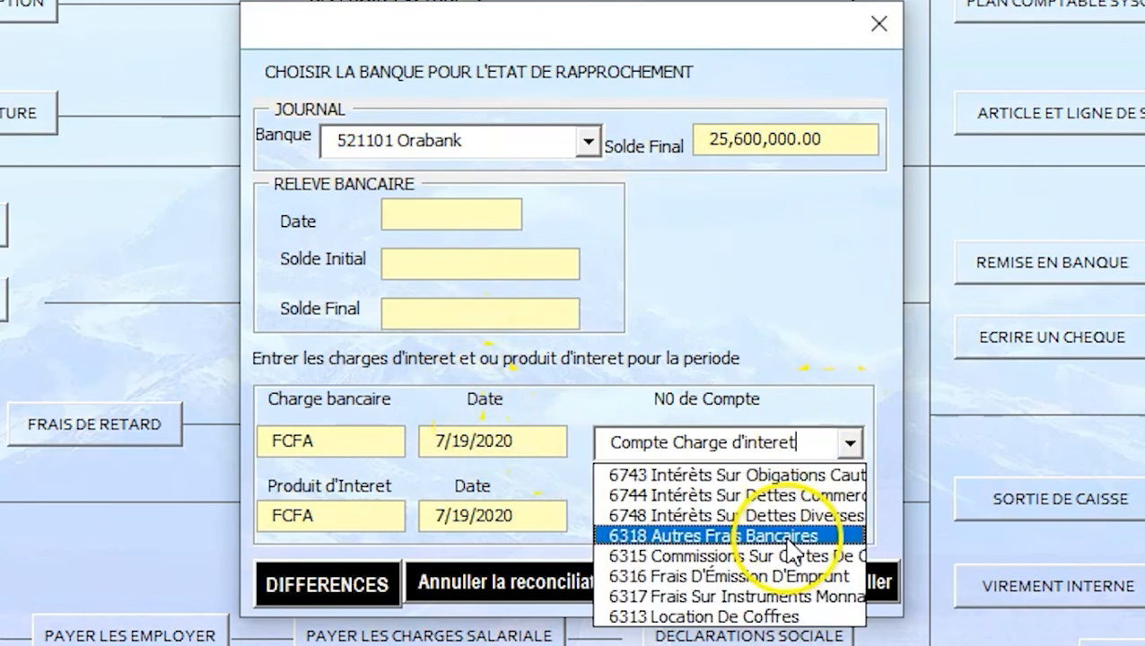
pyautogui.click(767, 269)
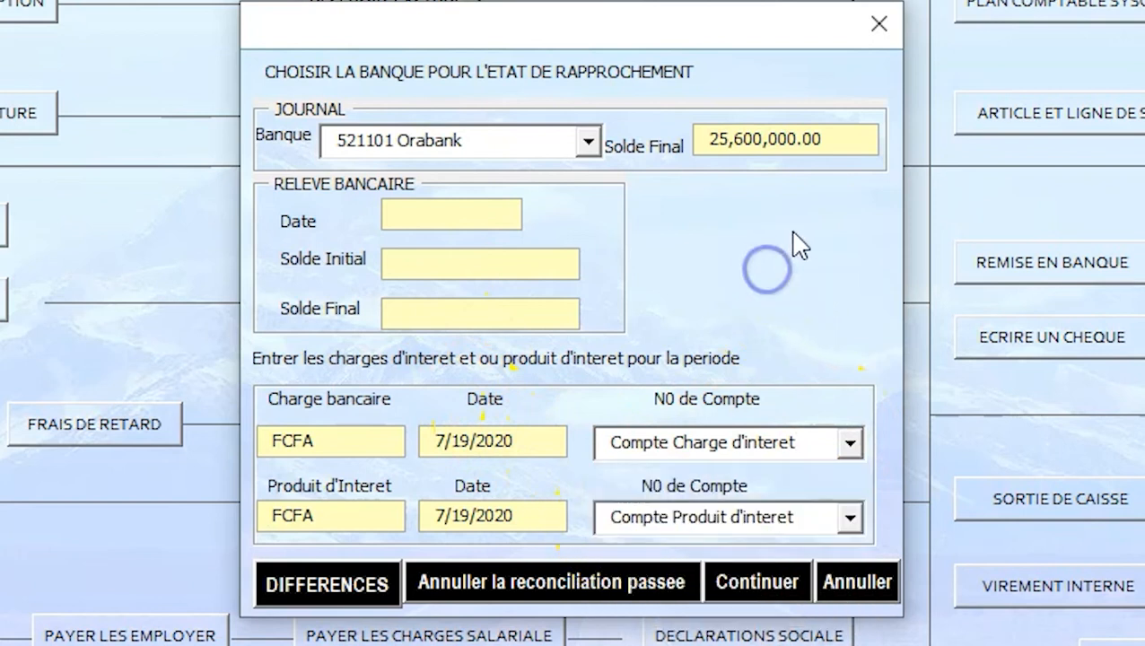
pyautogui.click(877, 27)
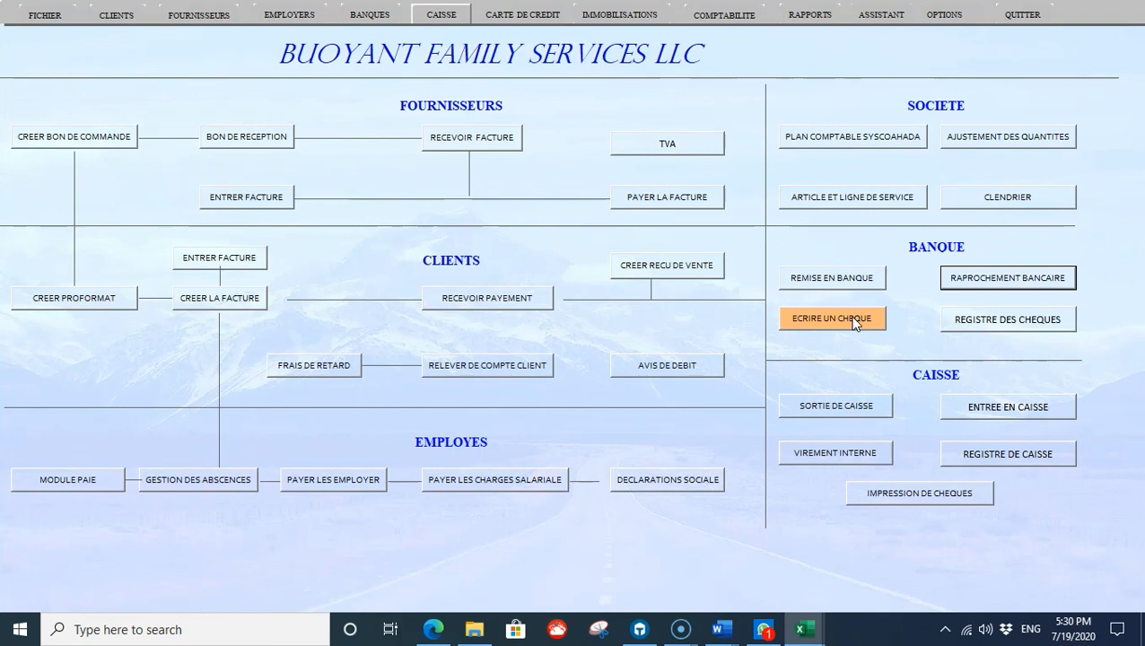
pyautogui.click(521, 290)
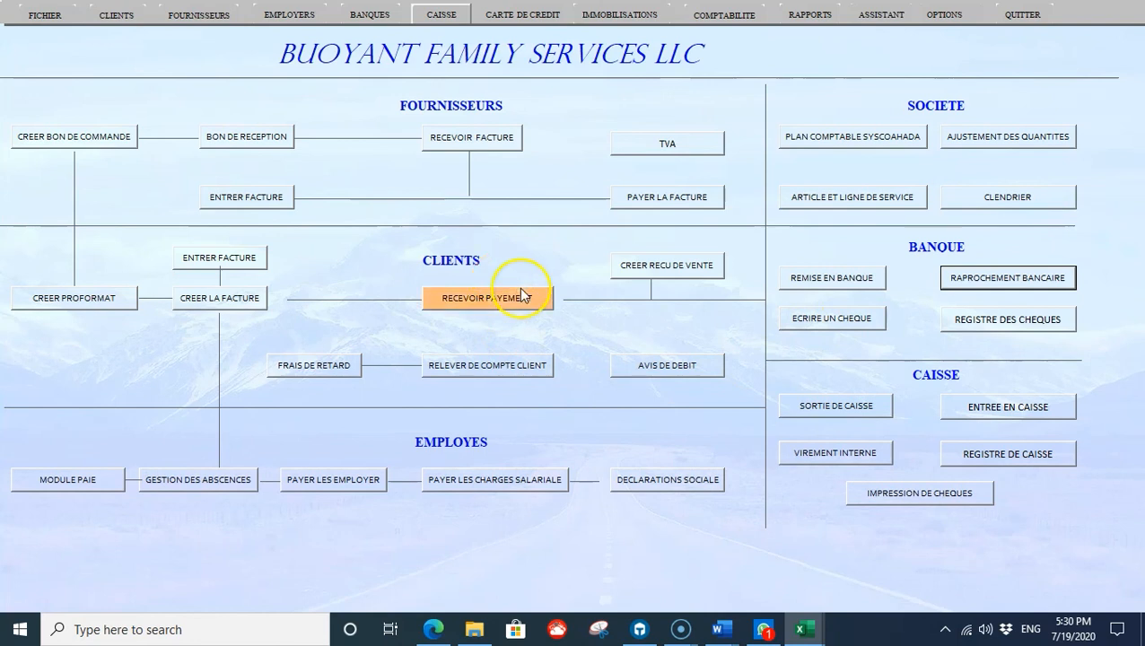